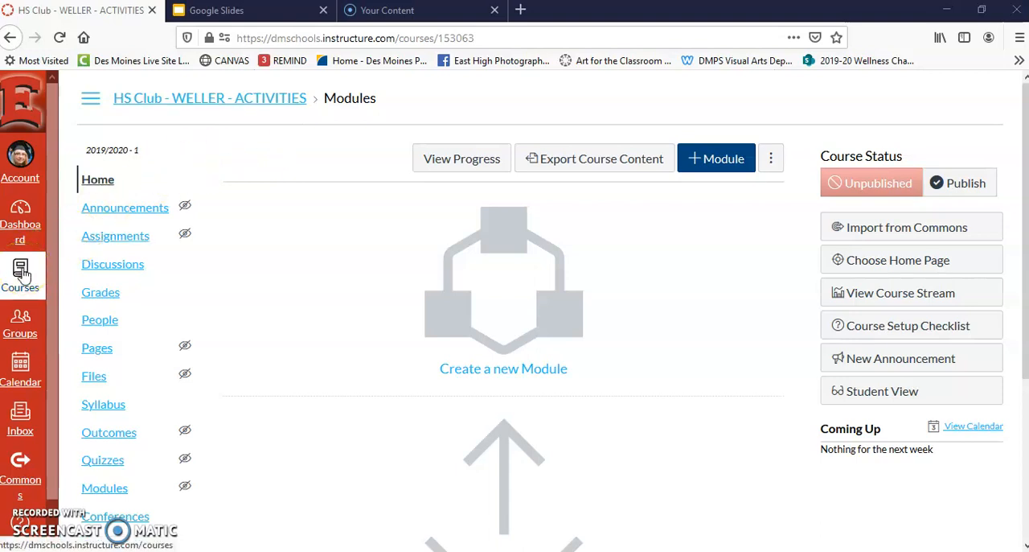
- Look through the full list of enrolled courses down to the All Courses link, and close the list
click(22, 273)
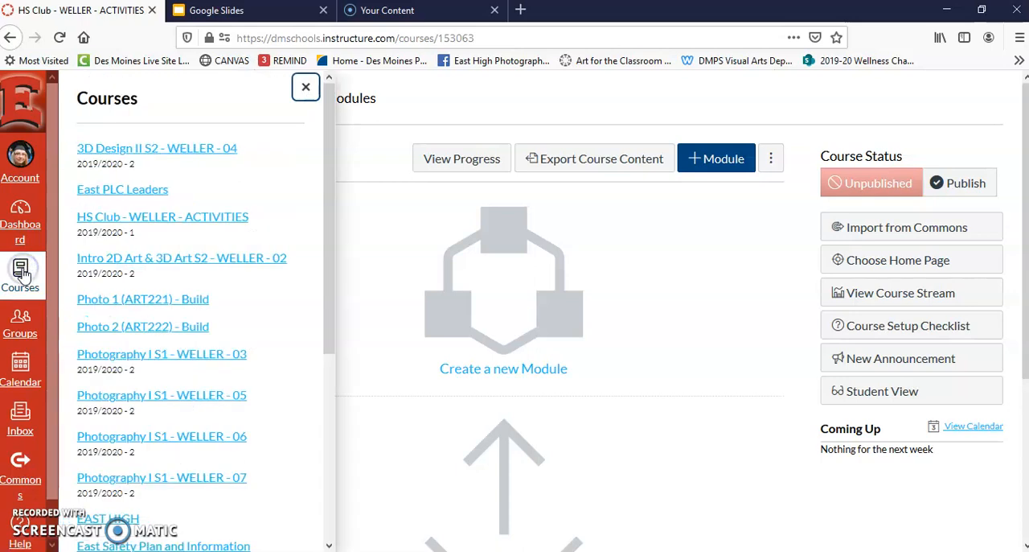
drag(331, 275, 324, 444)
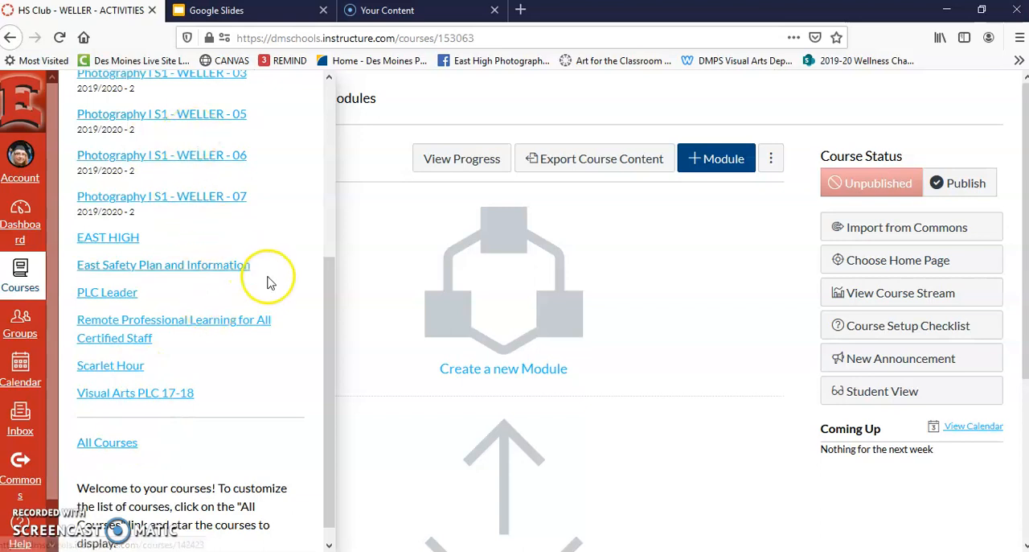
drag(327, 343, 322, 225)
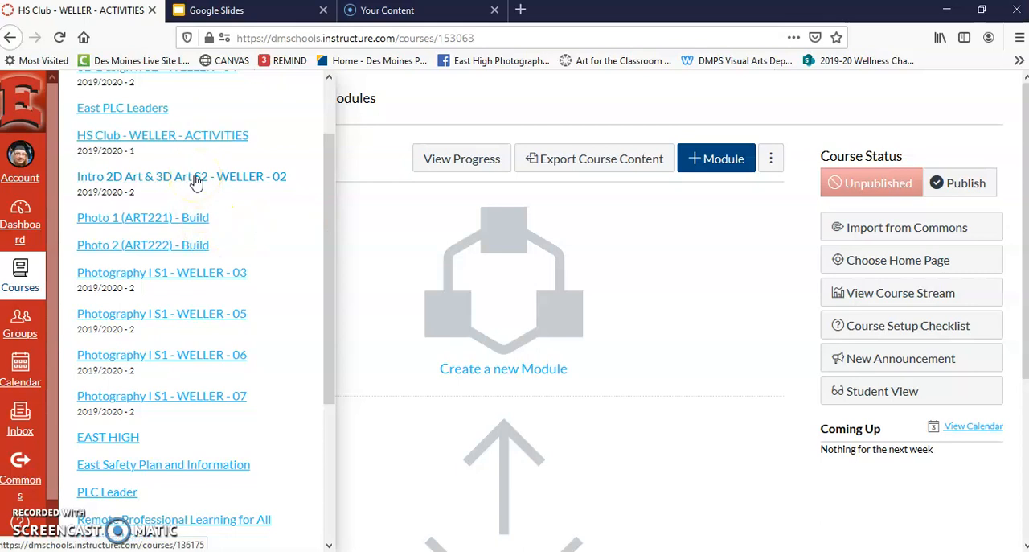
drag(329, 191, 335, 307)
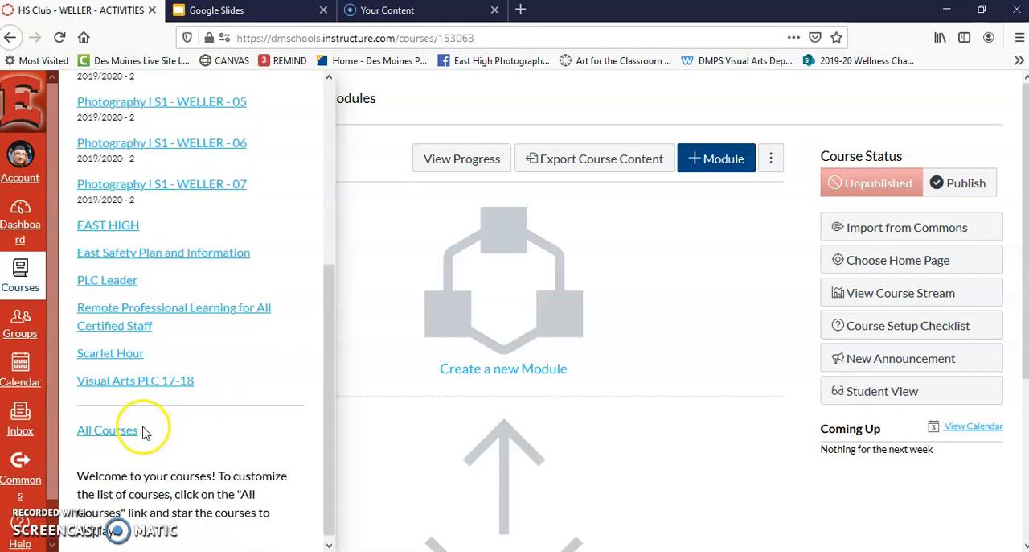
click(327, 325)
drag(326, 325, 333, 201)
click(359, 171)
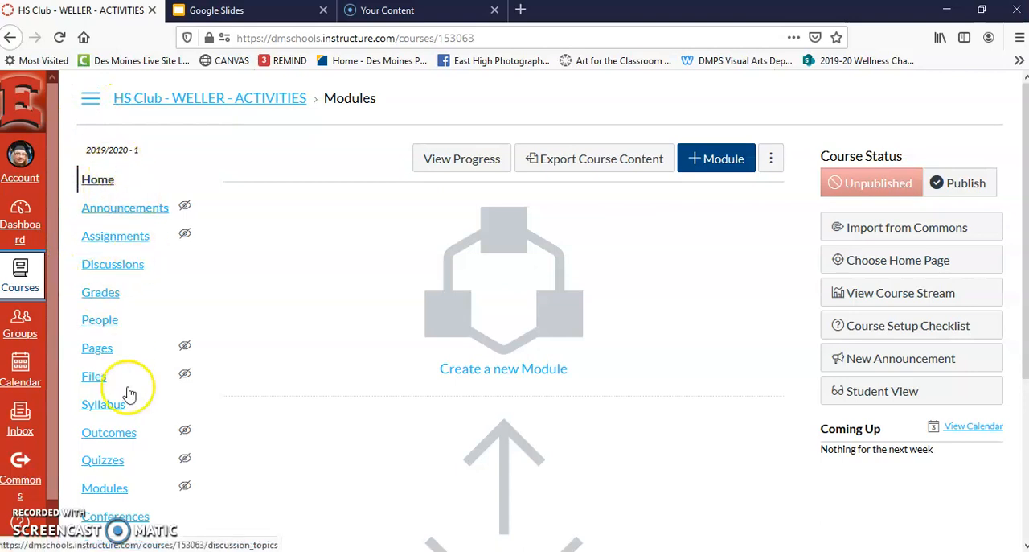
- Create a new module named "Module 1 - Week 1" in the club activities course
mouse_move(135, 238)
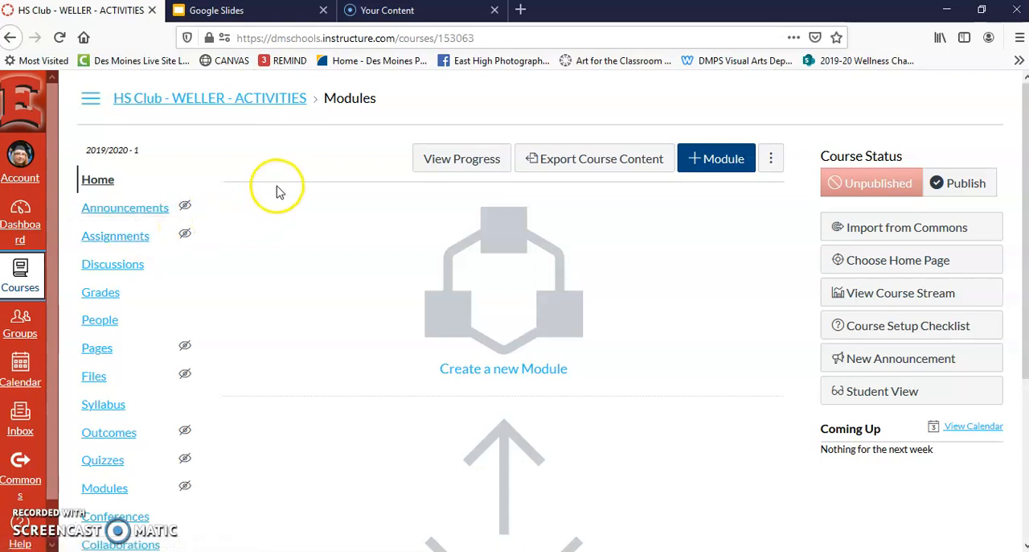
click(494, 297)
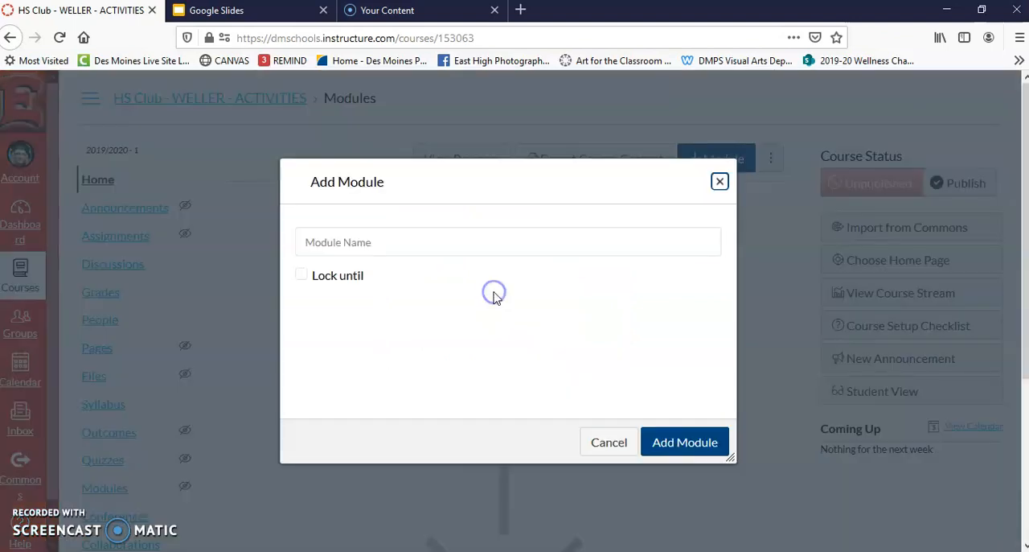
click(361, 238)
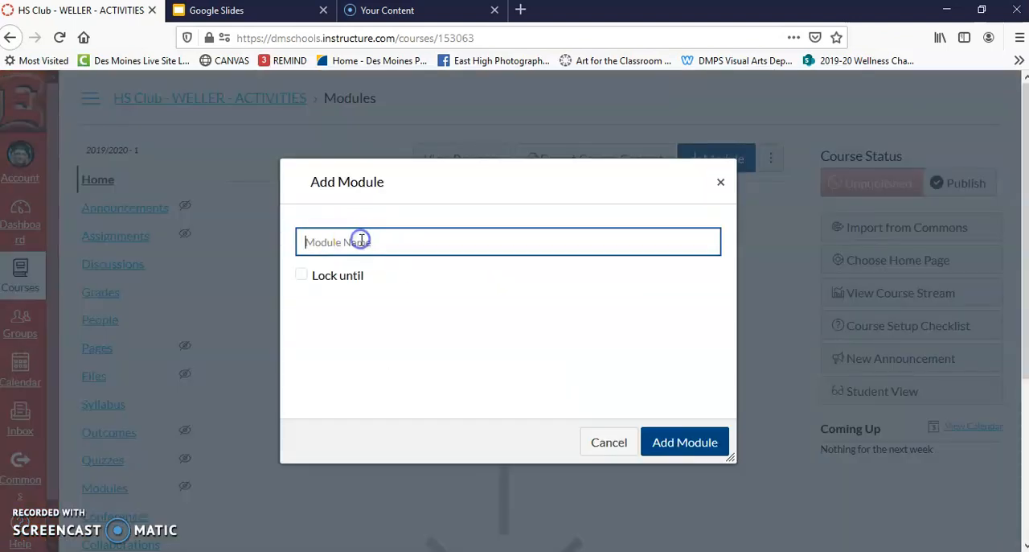
text(Module 1 - Week 1)
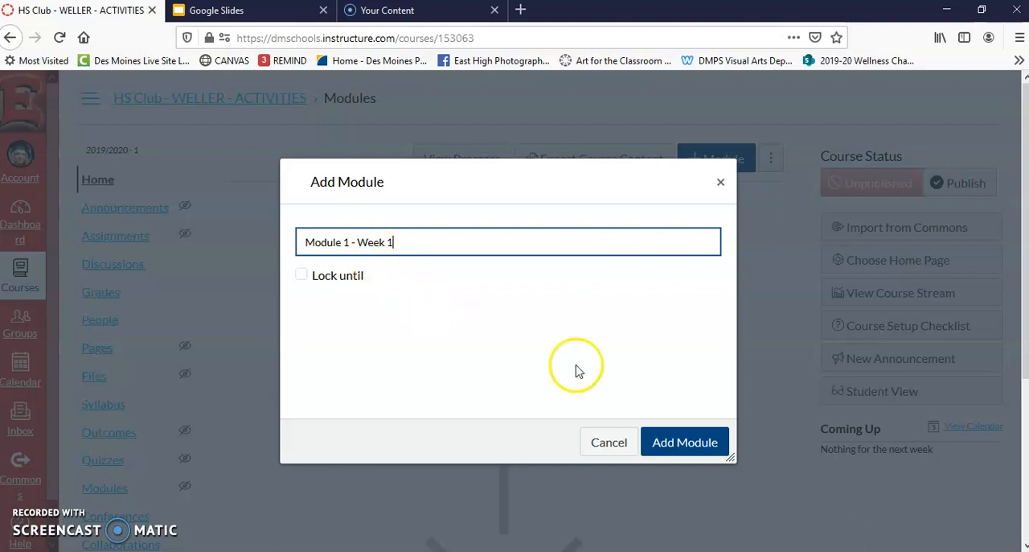
click(686, 444)
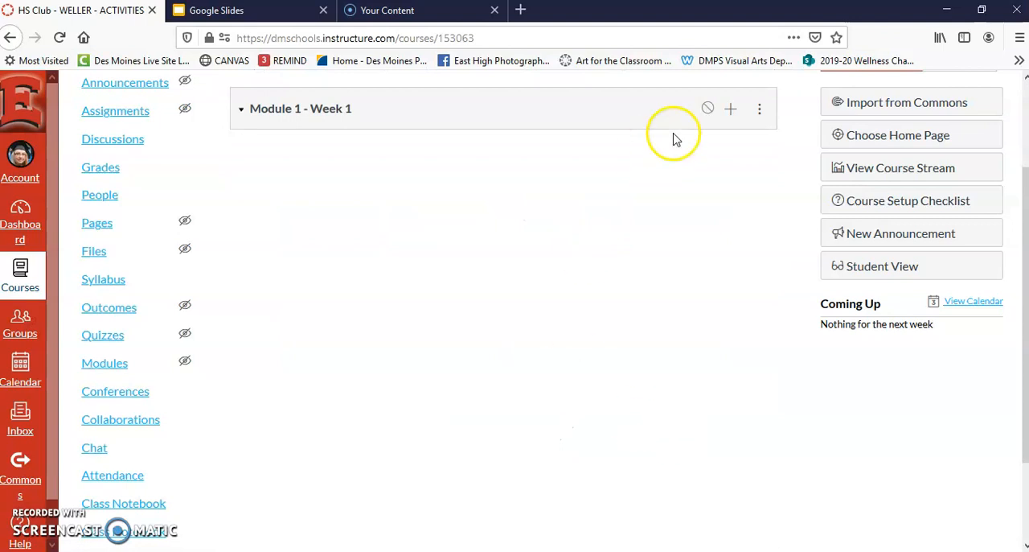
- Add a new page named "Explaination" to Module 1 - Week 1 without indentation
click(731, 113)
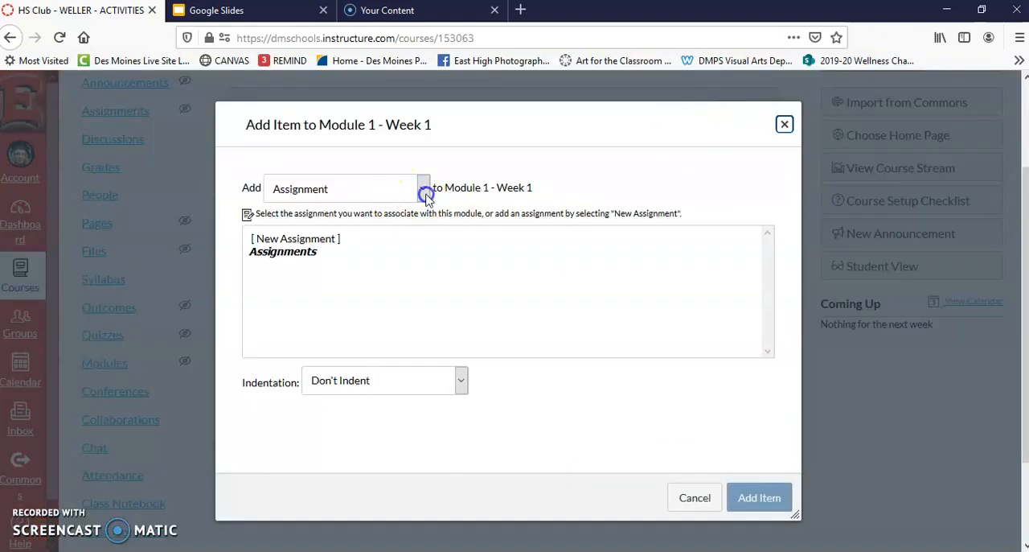
click(423, 193)
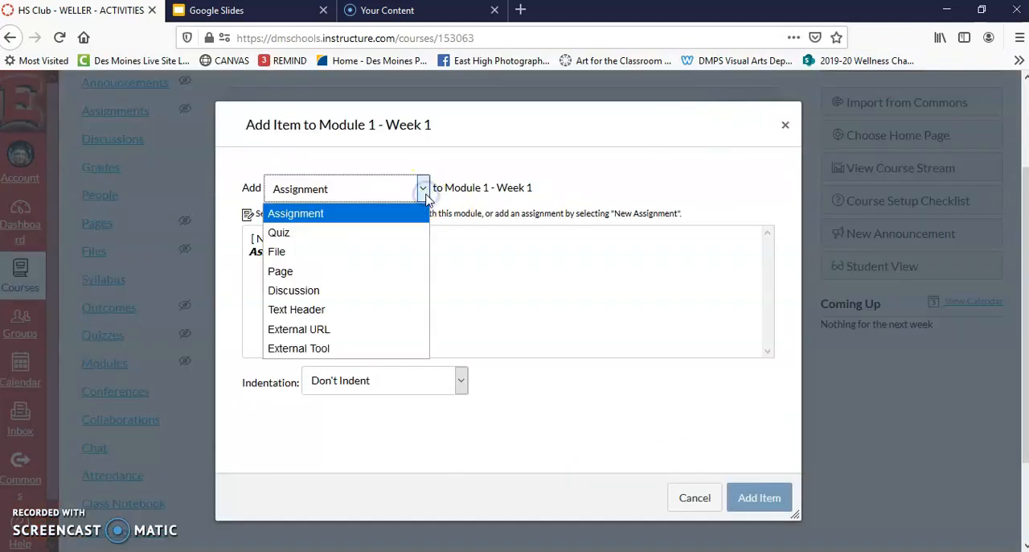
click(288, 273)
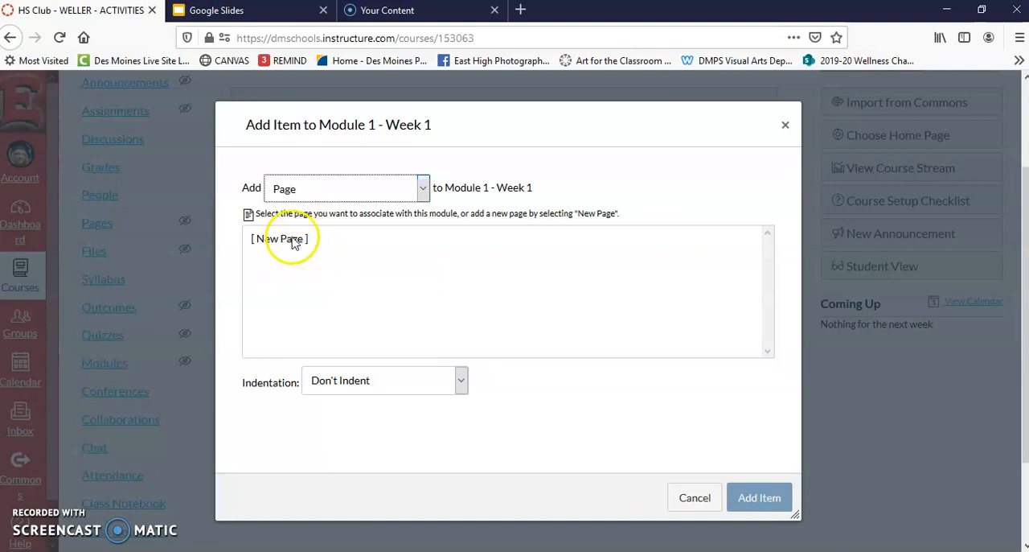
click(292, 240)
click(318, 389)
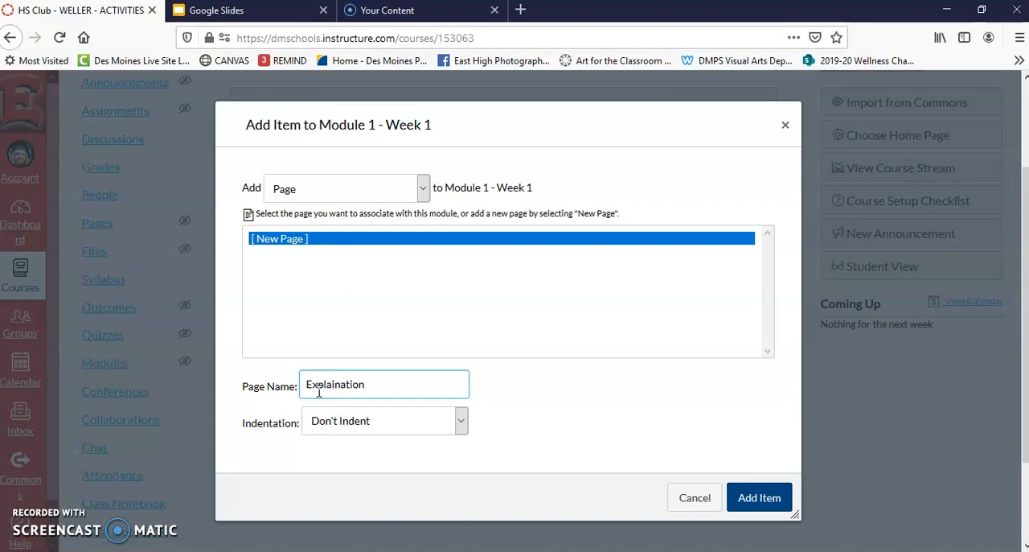
click(461, 422)
click(465, 428)
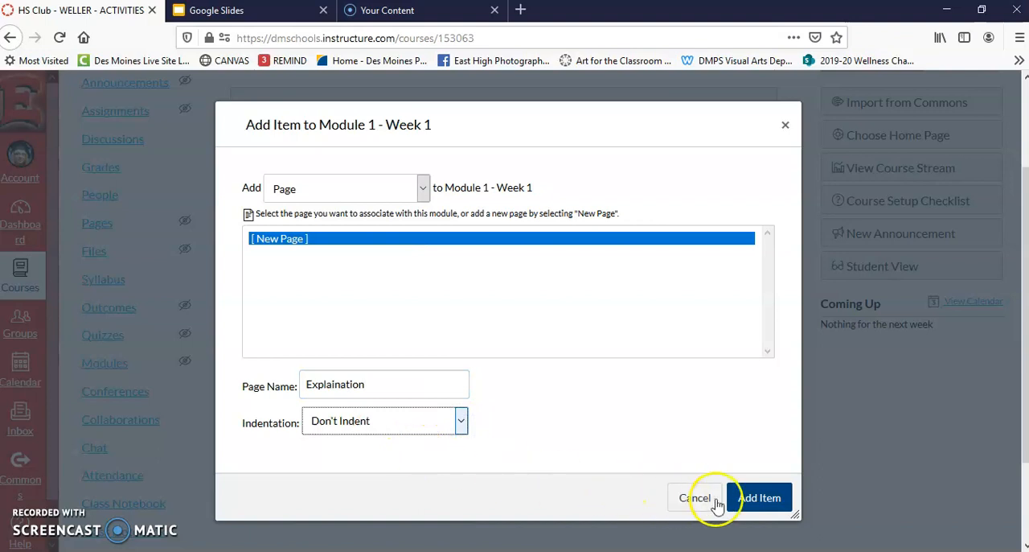
click(751, 499)
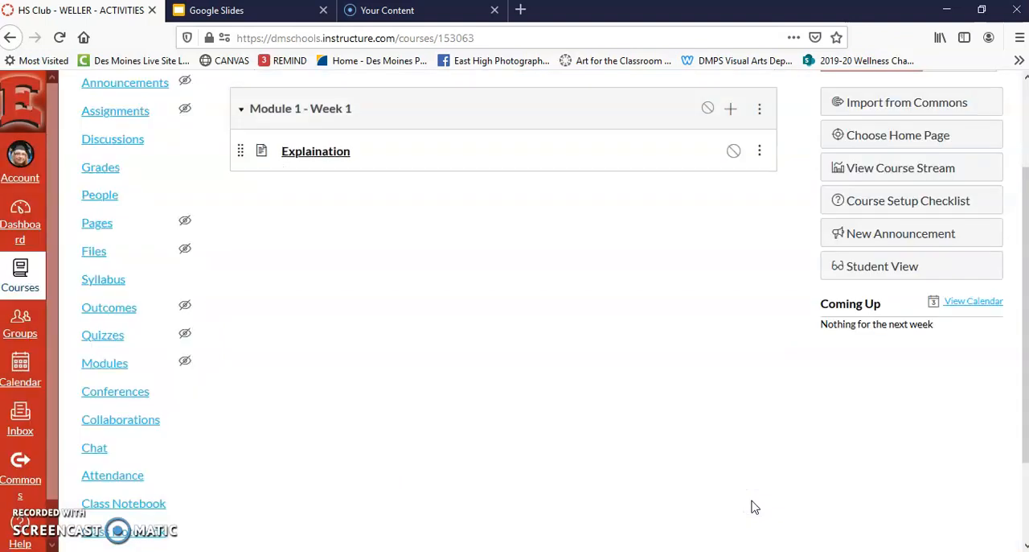
- Add a new assignment named "Assignment 1" to Module 1 - Week 1, indented 1 level
click(729, 109)
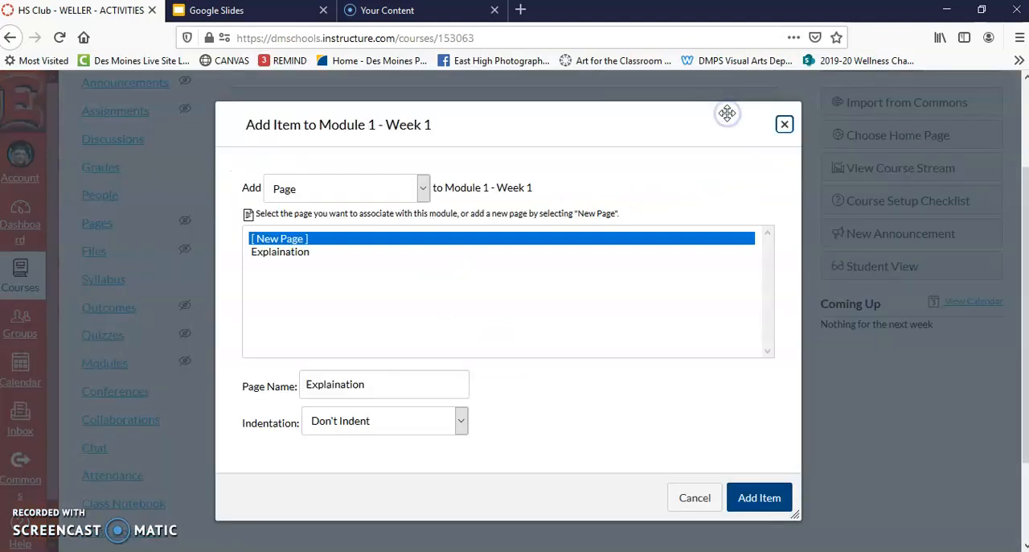
click(422, 193)
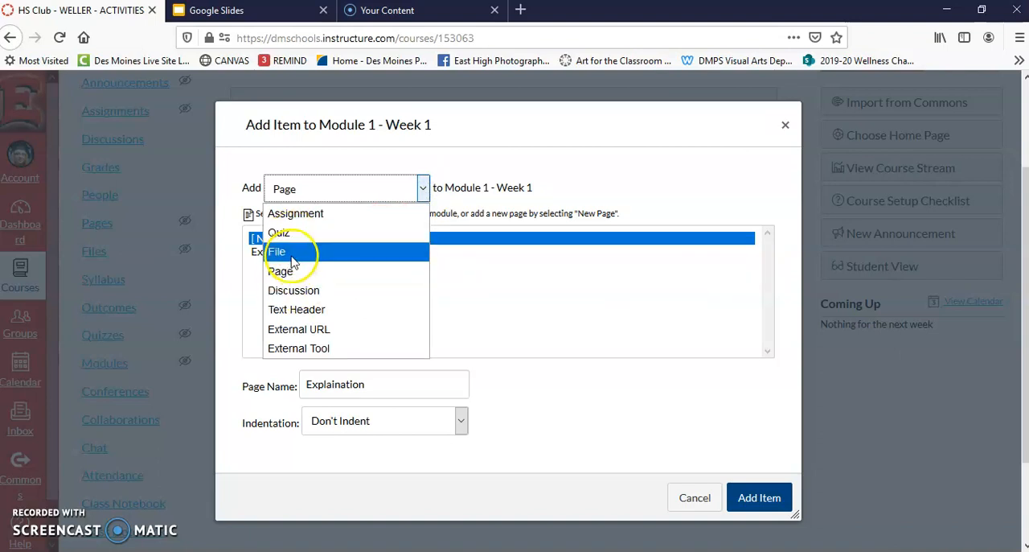
click(296, 213)
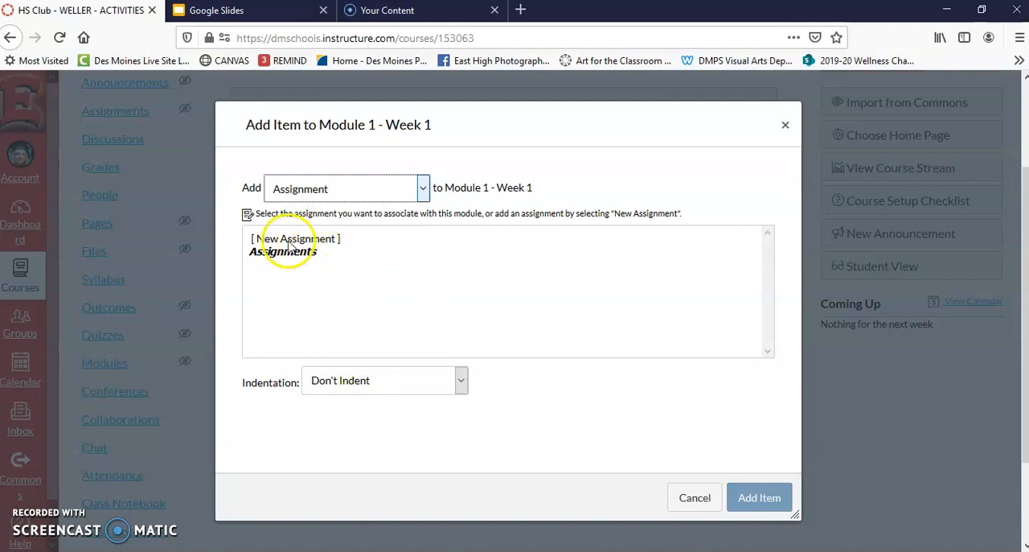
click(292, 241)
click(346, 381)
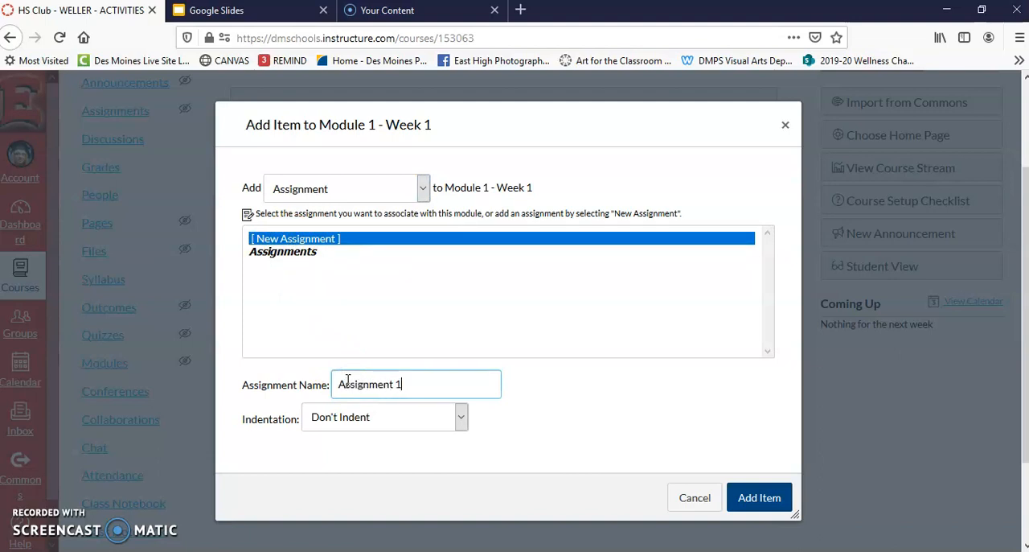
click(460, 417)
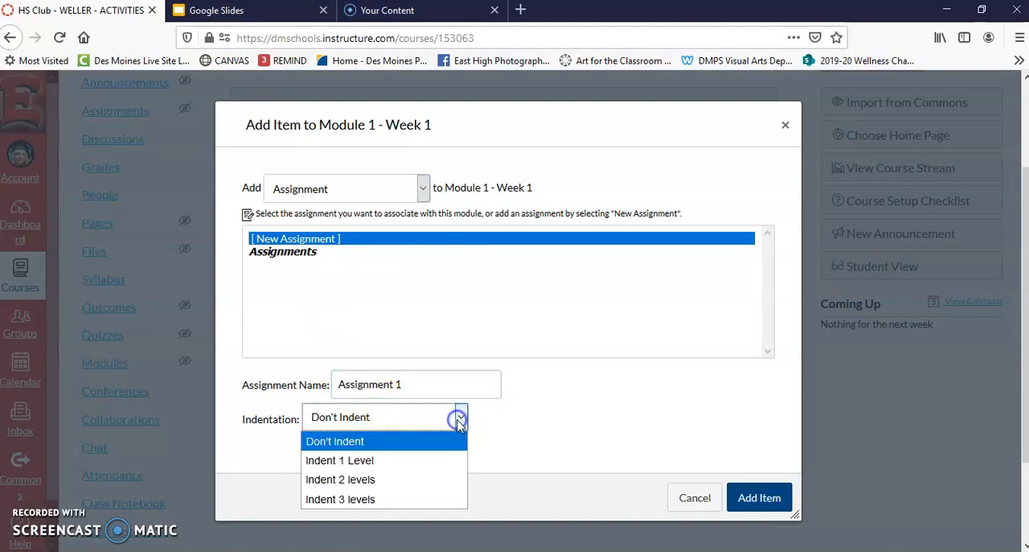
click(359, 461)
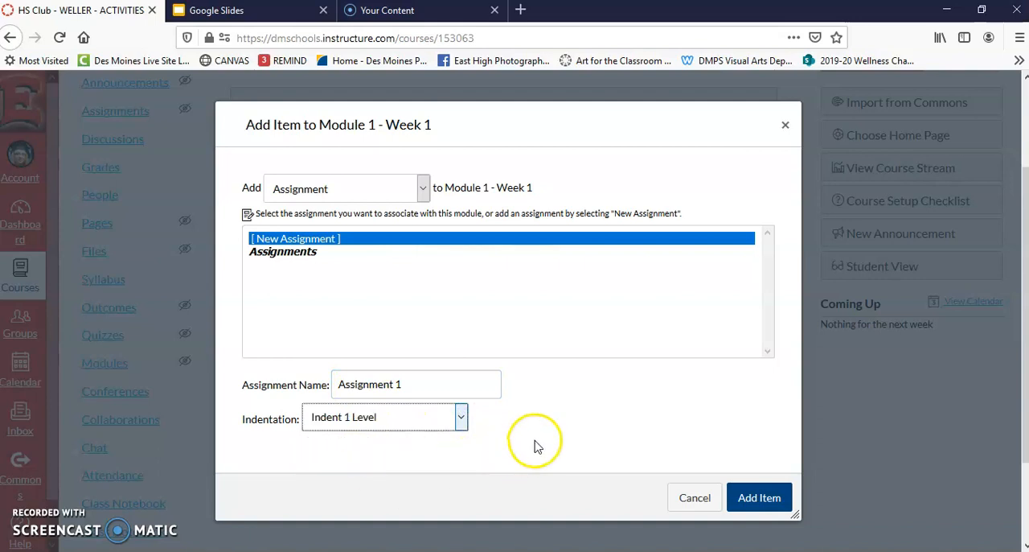
click(759, 500)
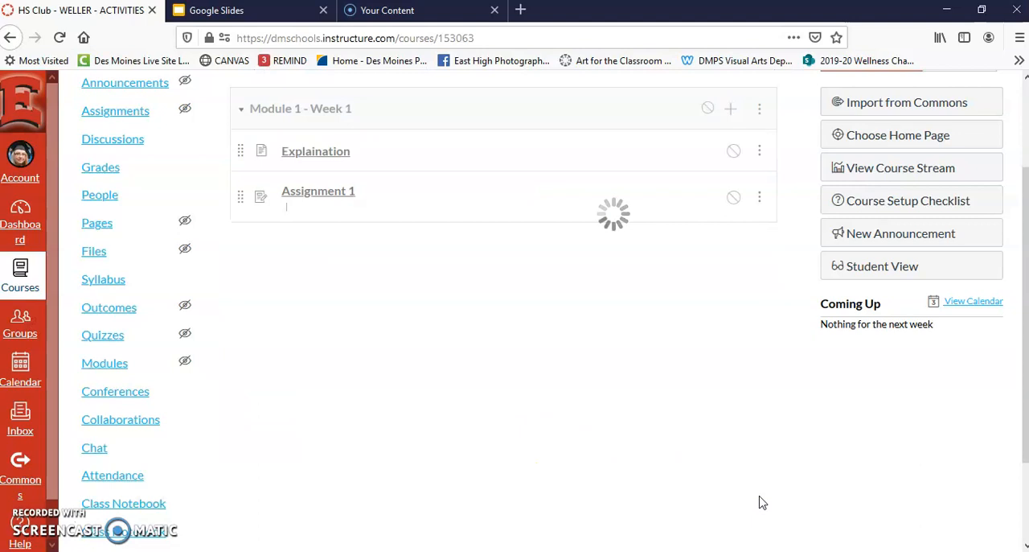
- Add another new assignment named "Assignment 2" to Module 1 - Week 1, keeping the 1-level indentation
click(730, 108)
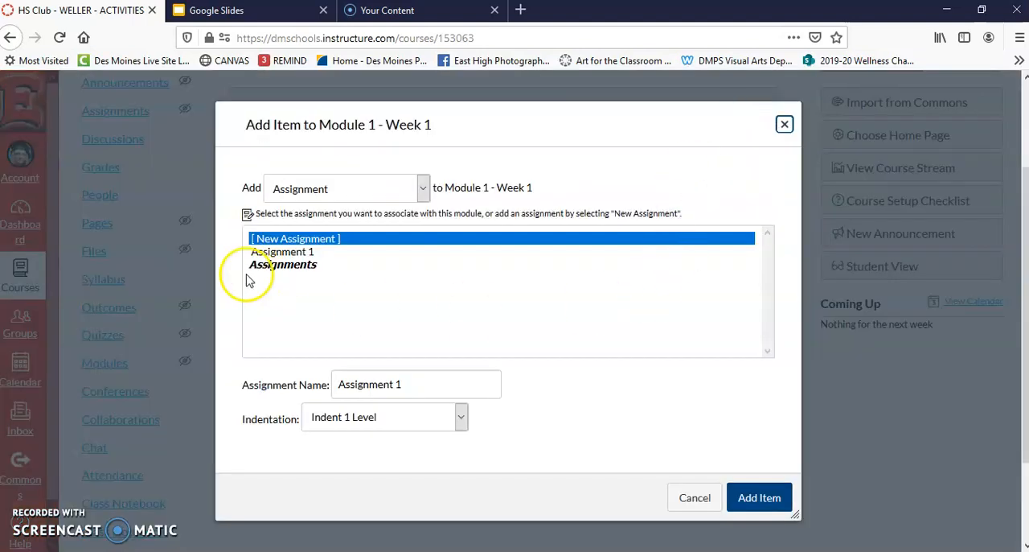
click(297, 241)
click(407, 380)
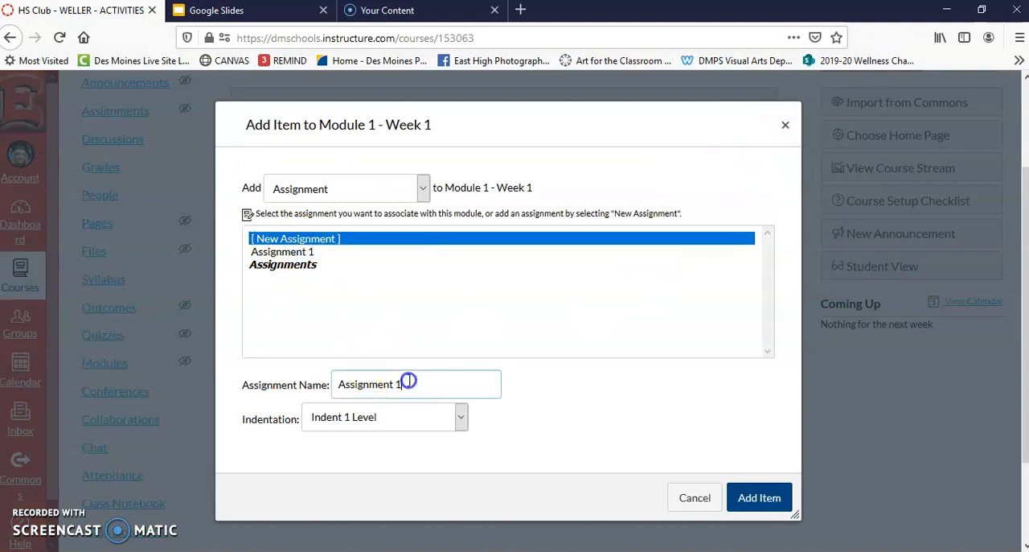
click(759, 497)
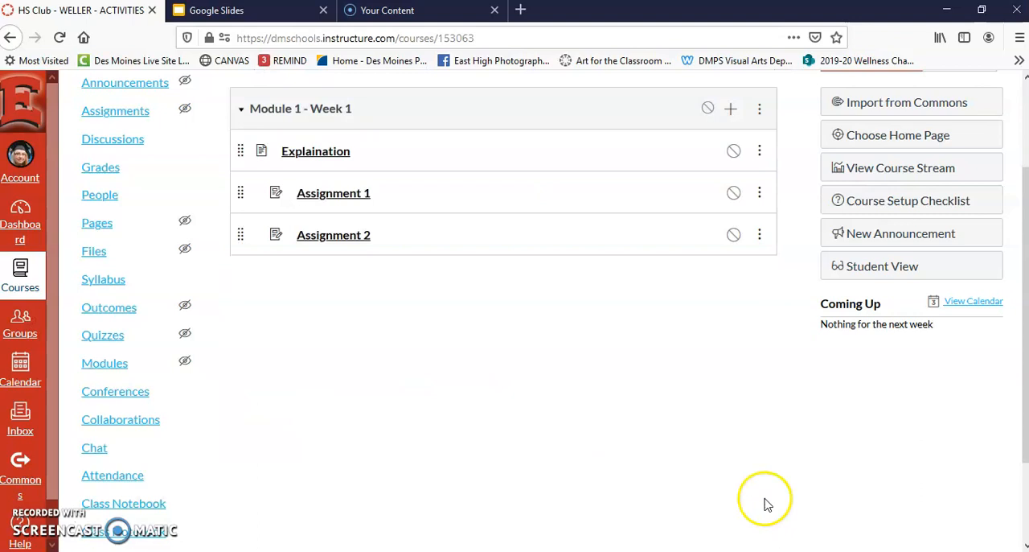
- Add a new discussion topic named "Sharing Discussion" to Module 1 - Week 1, indented 2 levels
click(732, 112)
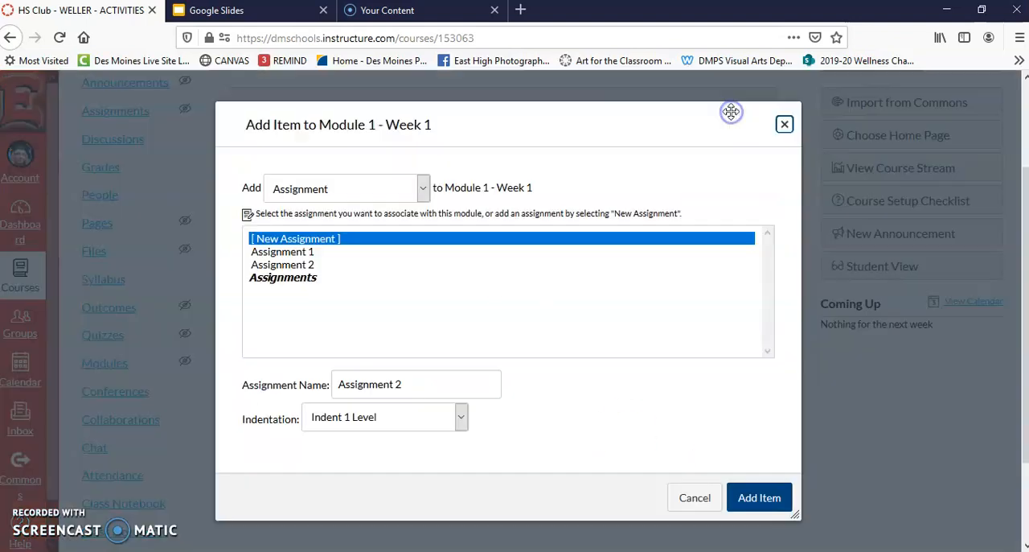
click(423, 189)
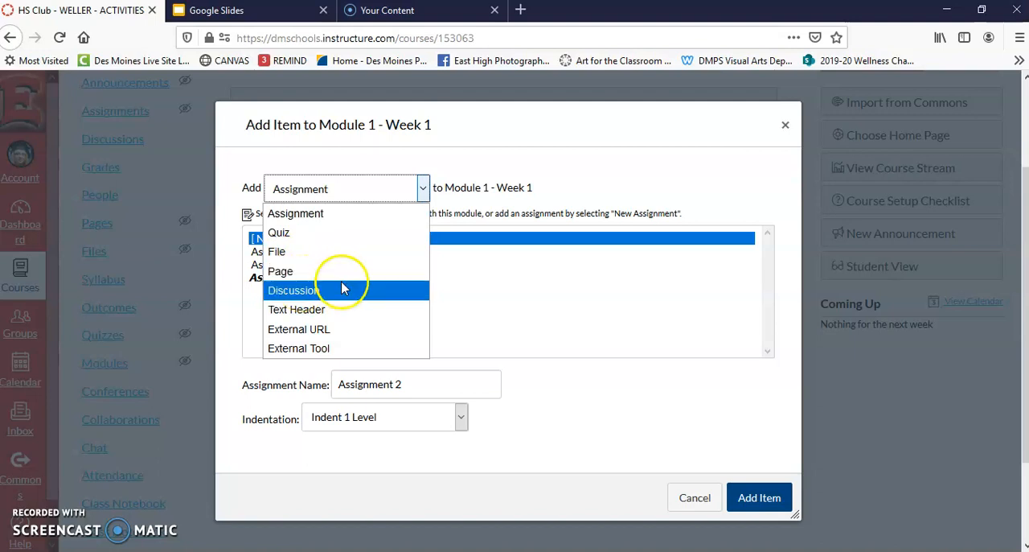
click(280, 271)
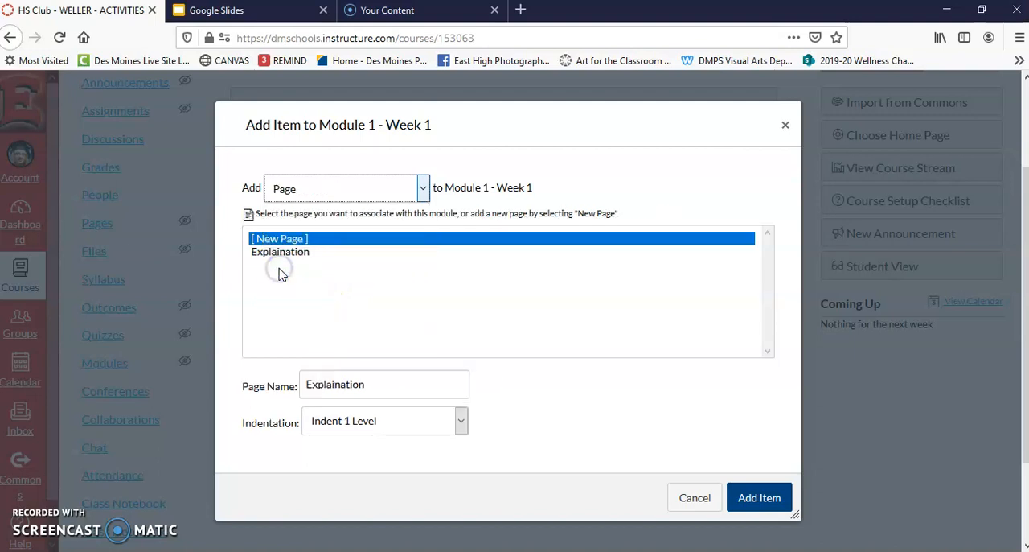
click(416, 194)
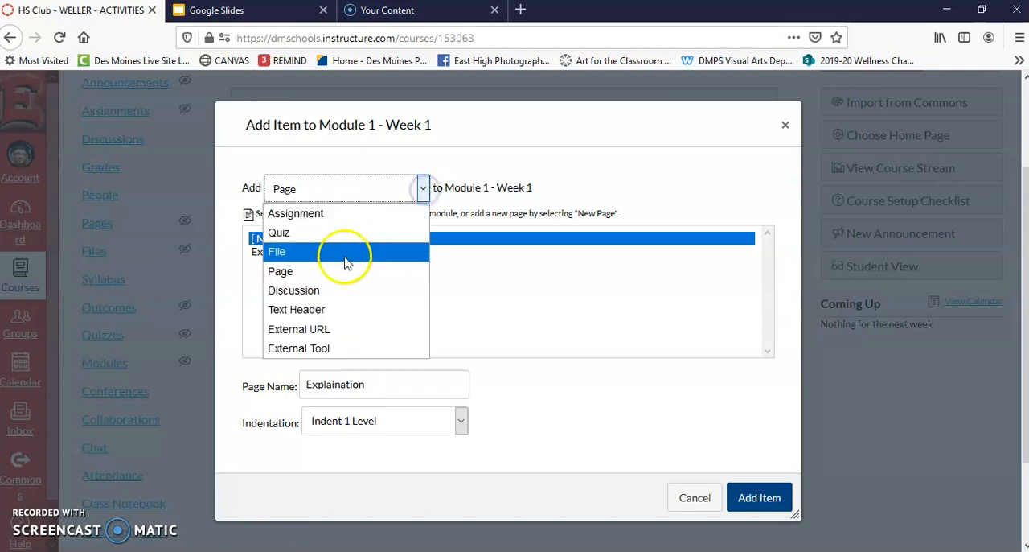
click(269, 275)
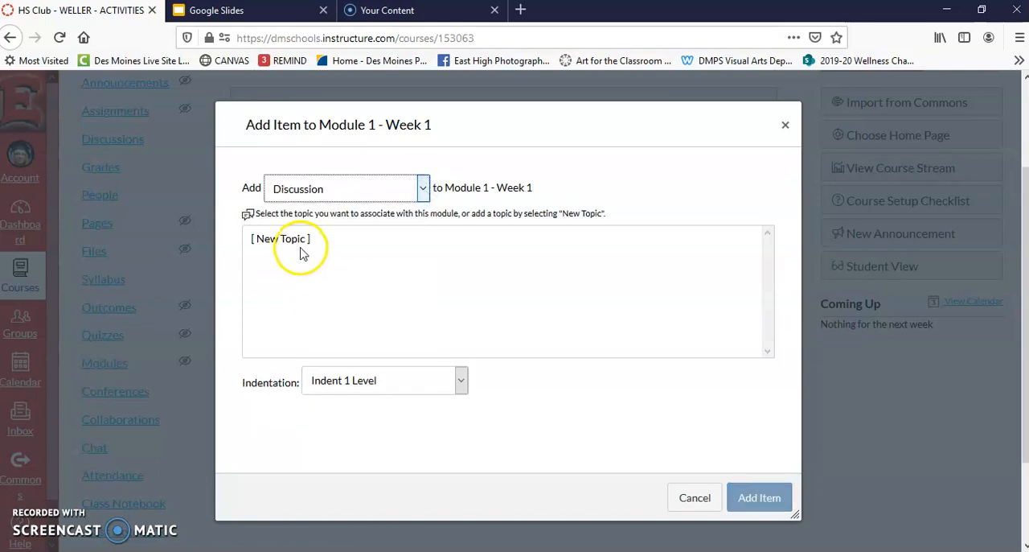
click(292, 241)
click(341, 383)
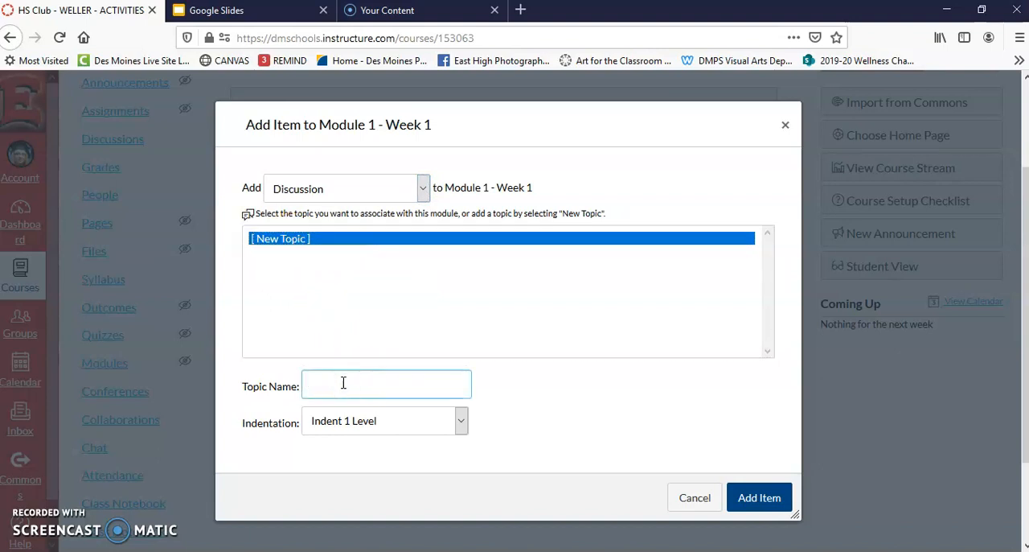
text(Sh)
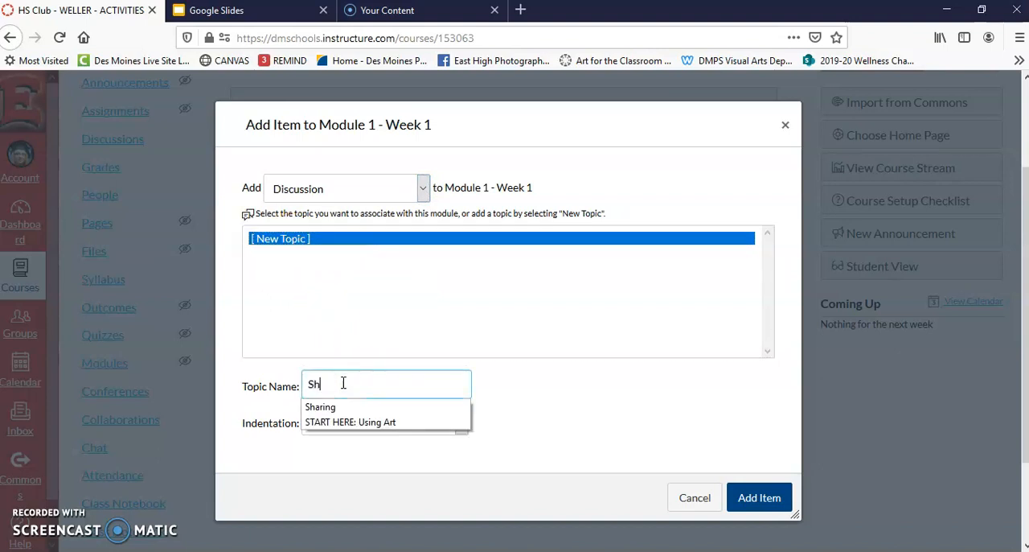
text(aring Discussion)
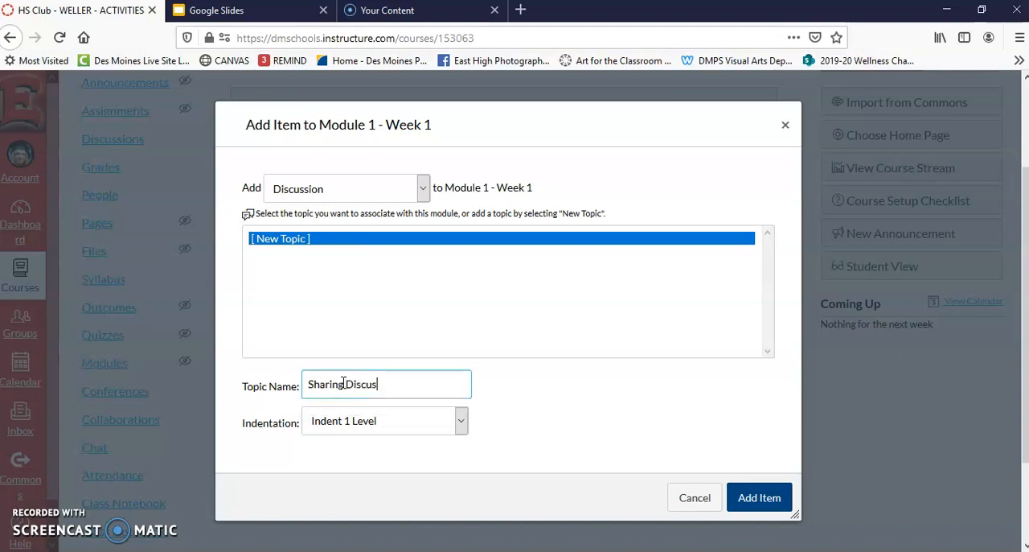
click(462, 423)
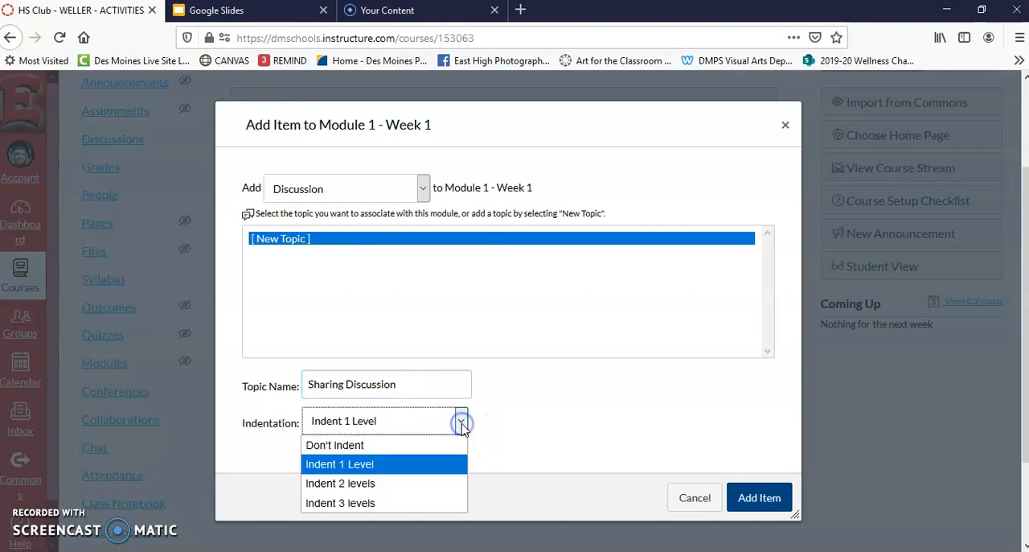
click(368, 482)
click(760, 504)
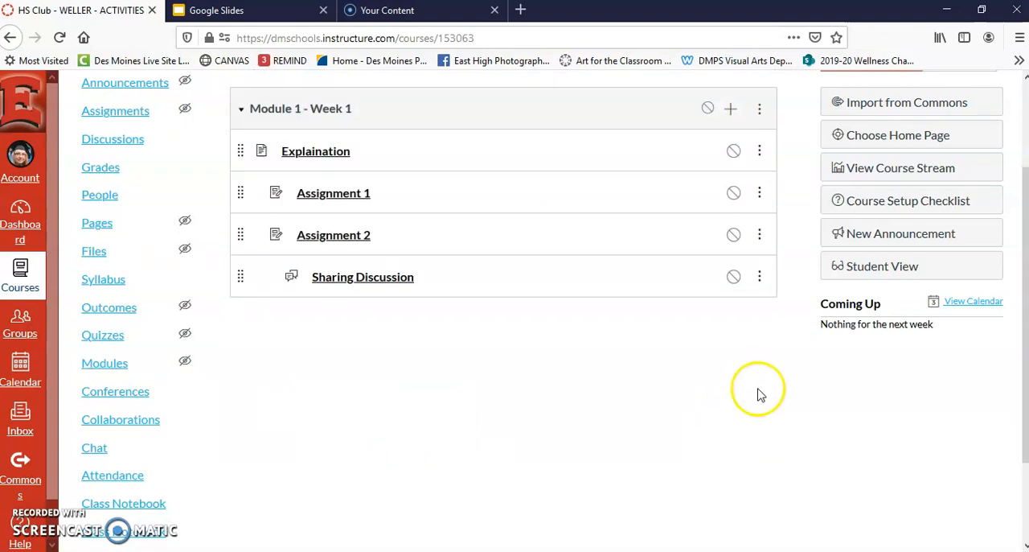
- Create another module named "Module 2 - Week 2" in the course
scroll(452, 437, up, 2)
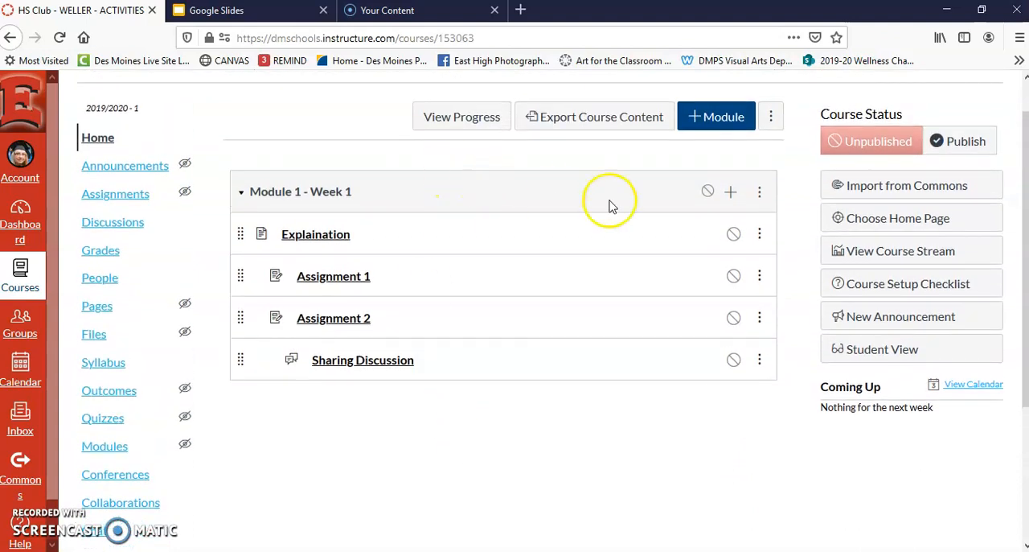
click(708, 120)
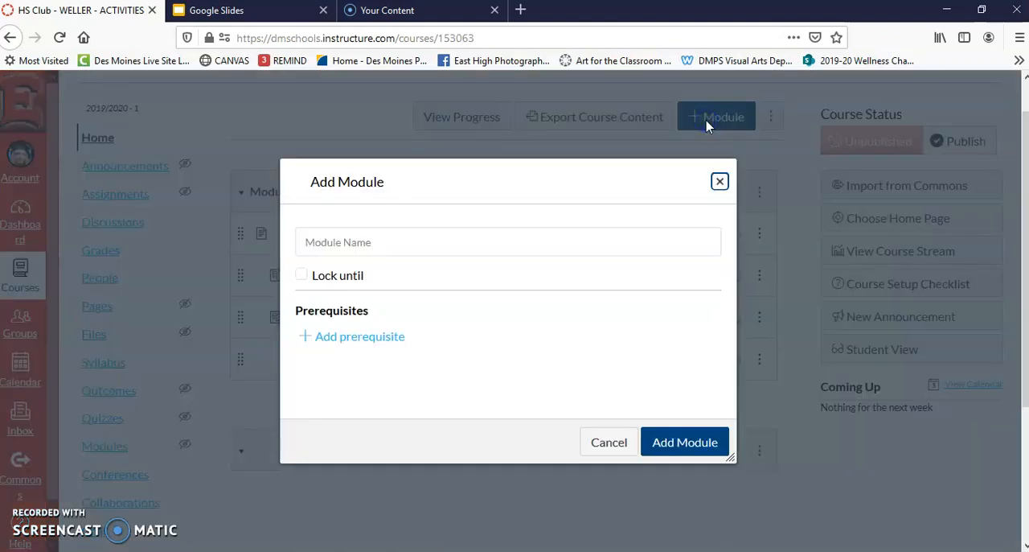
click(318, 236)
text(Mo)
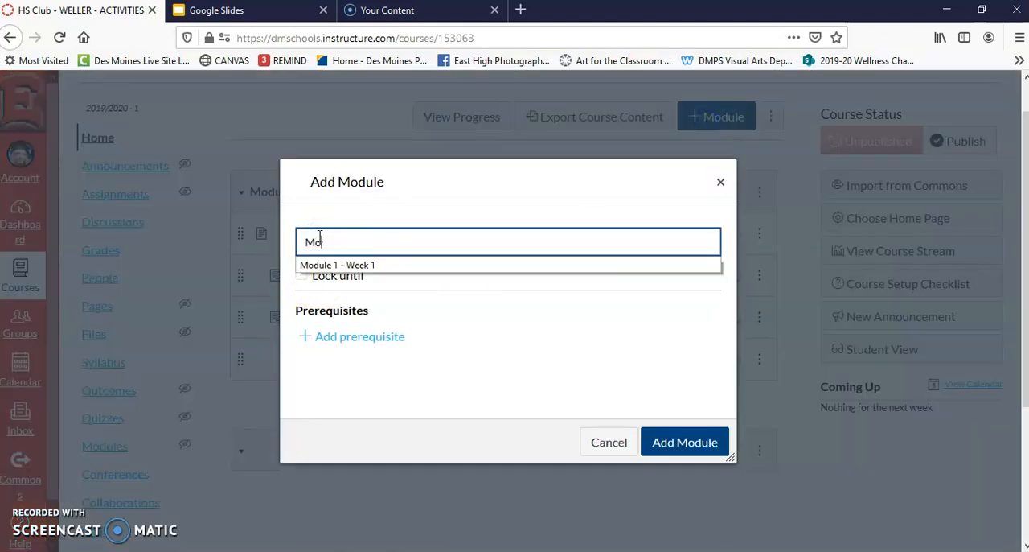
text(dule 2 - Week 2)
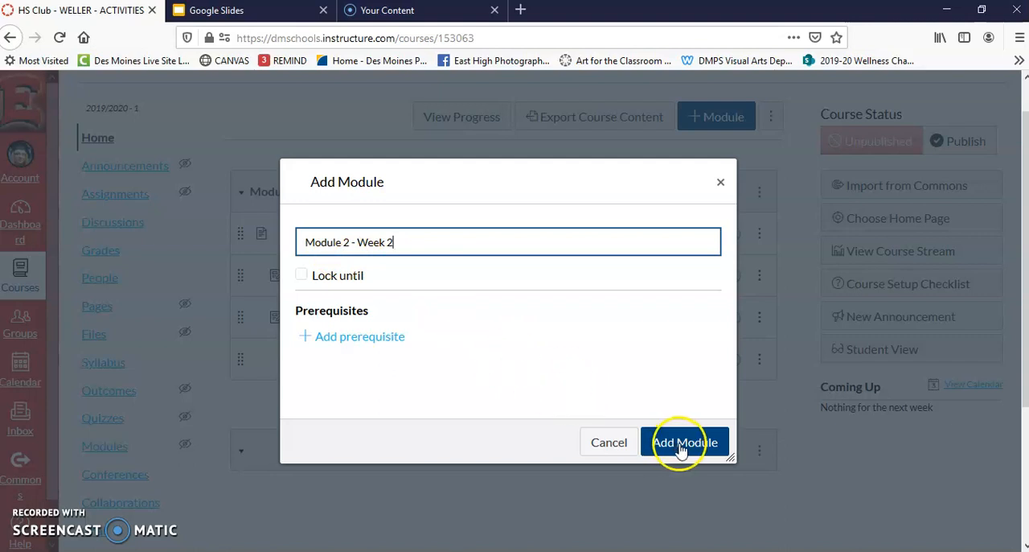
click(681, 447)
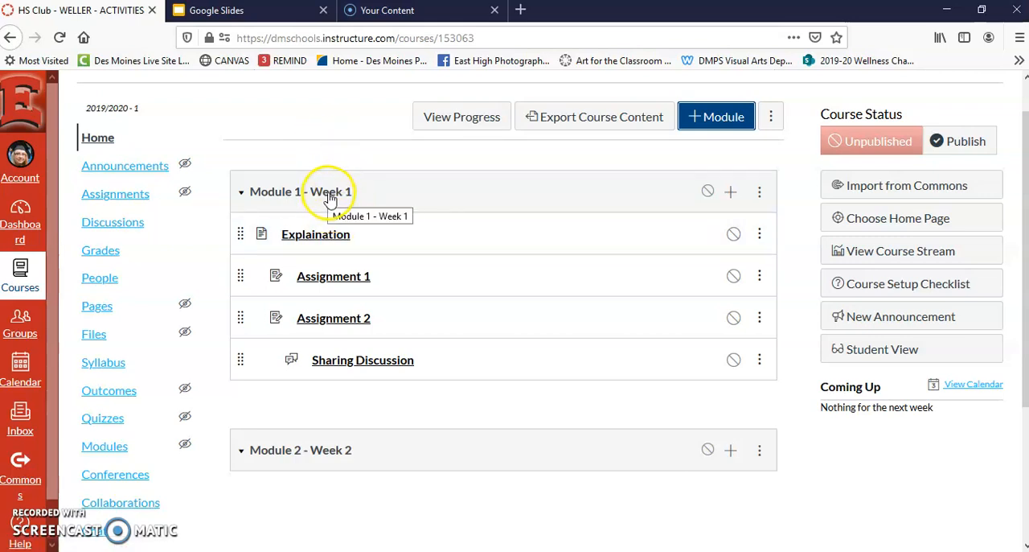
- Open the Explaination page for editing and enter two lines of random placeholder text in its body
click(316, 237)
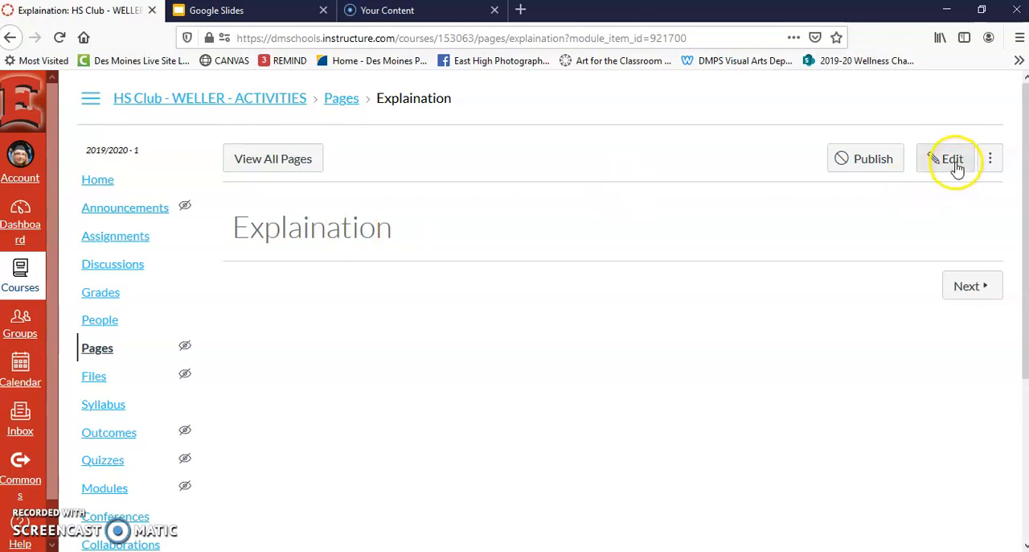
click(955, 161)
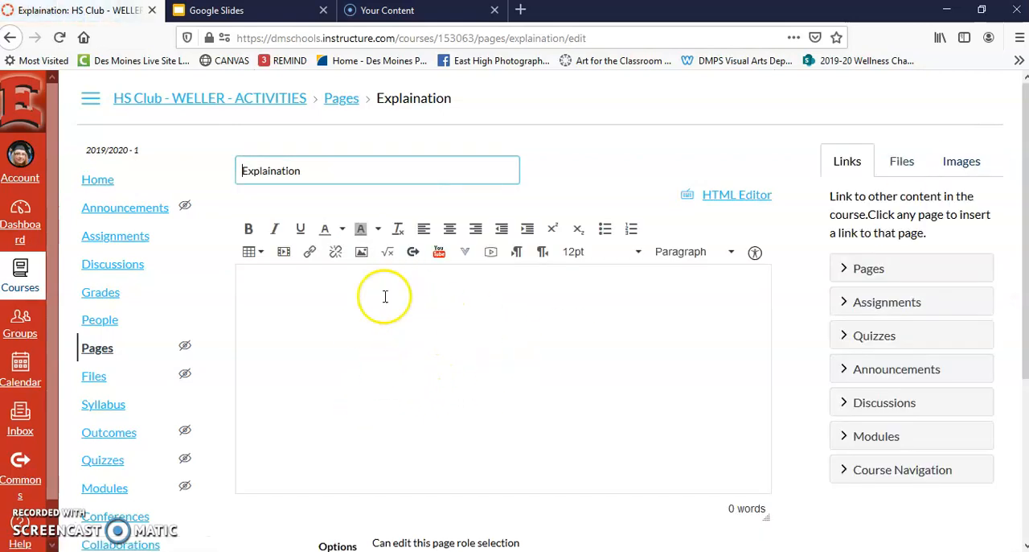
click(285, 280)
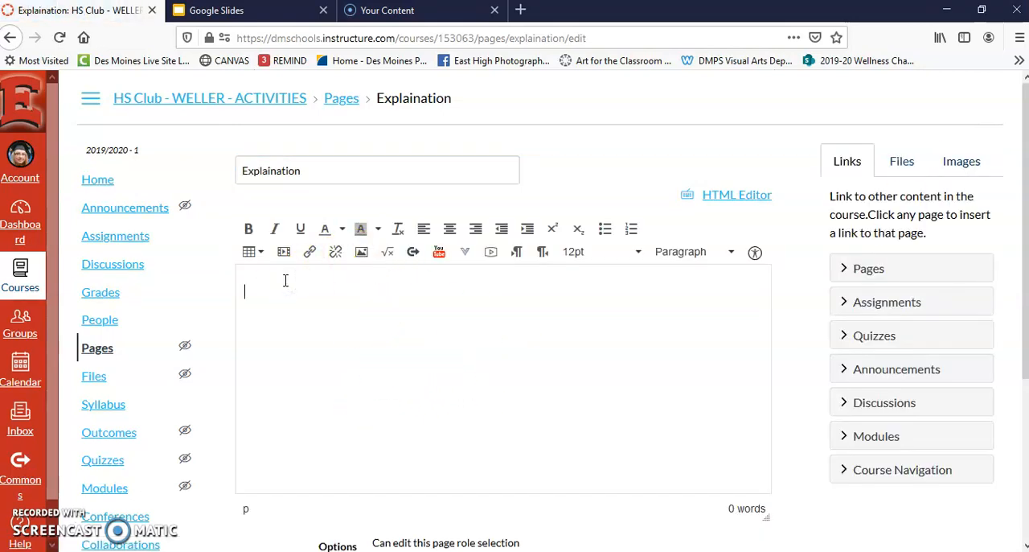
text(pibvosjfbvjosbfvj bsfVj sFVJL fvjl sjsf v)
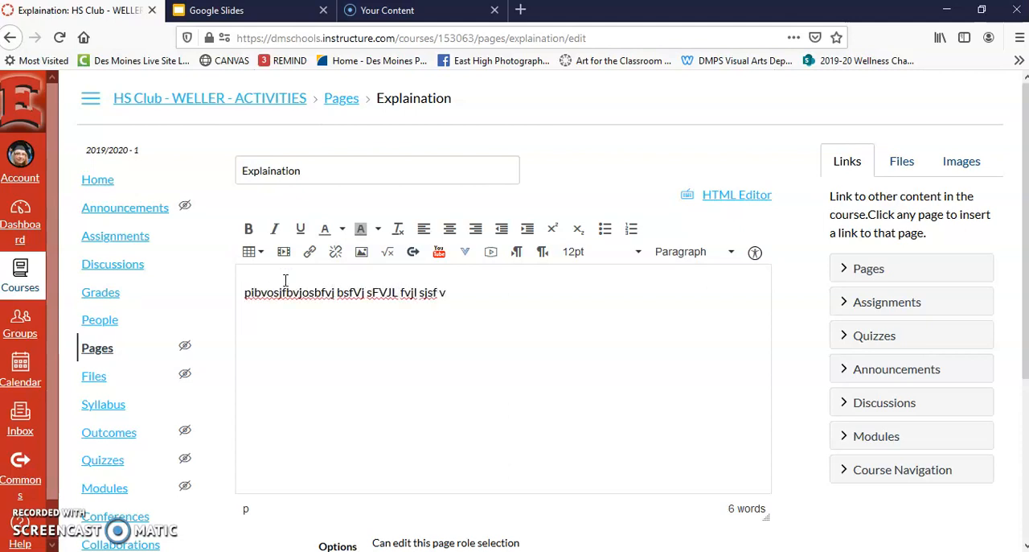
key(Return)
text(soUDBVjosbdvjhbsdvjbvjbjbvjbvj bbv)
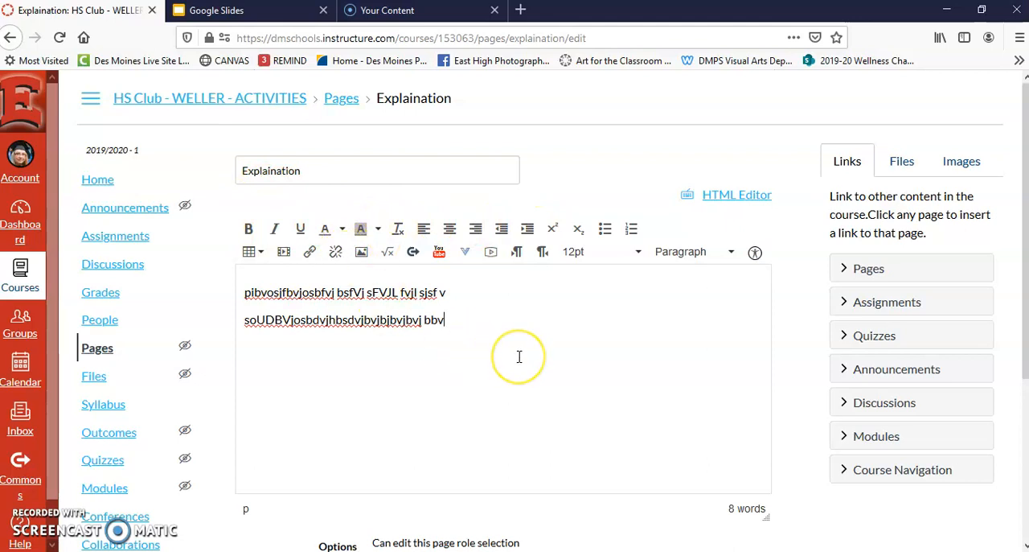
key(Return)
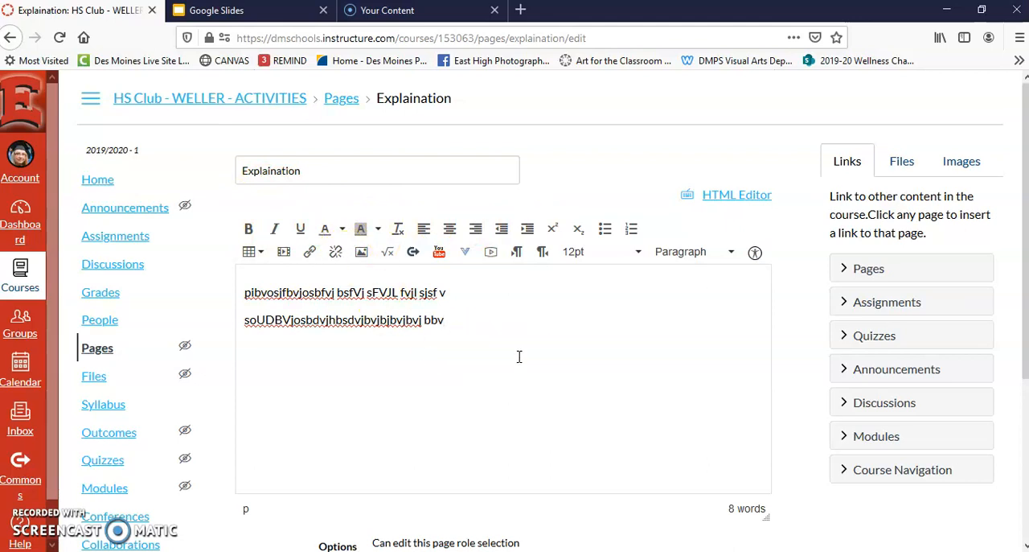
- Start embedding an image below the page text, using Canvas as the source, and expand the My files folder
click(361, 253)
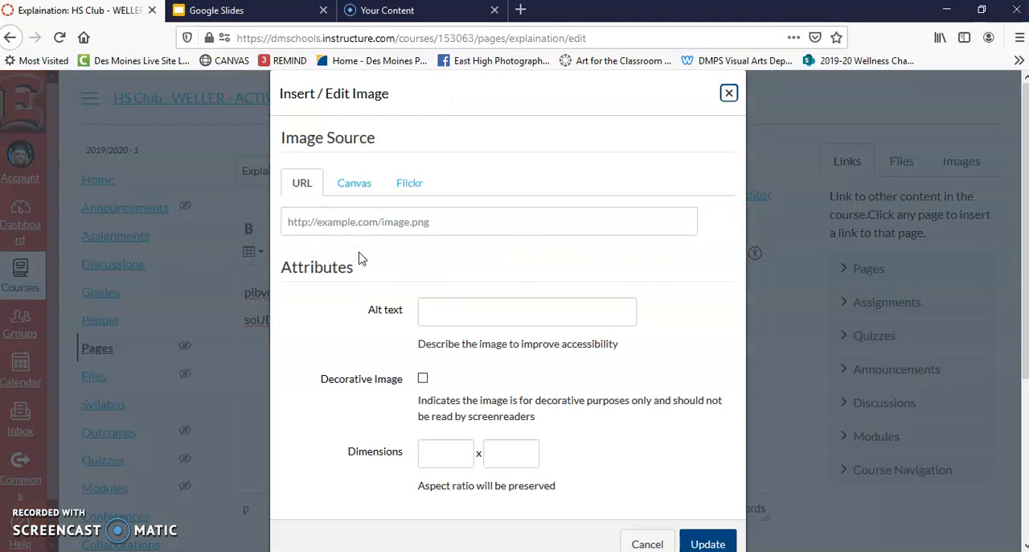
click(356, 187)
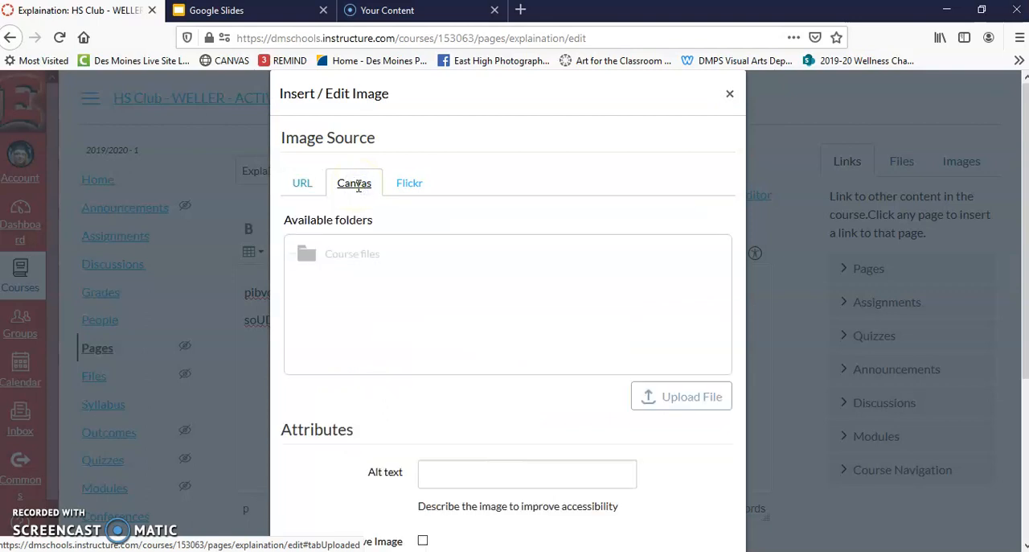
click(344, 283)
click(354, 251)
click(343, 287)
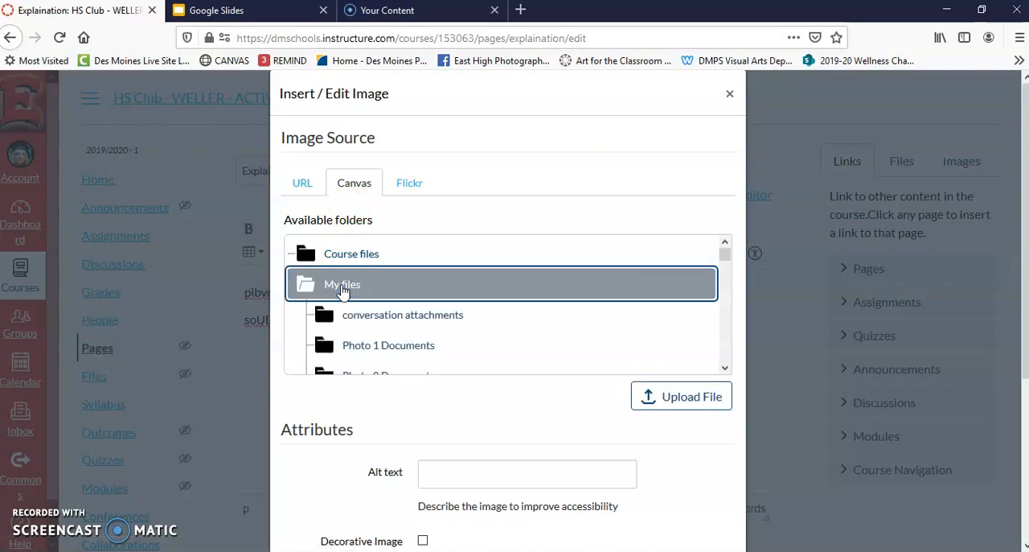
- Choose the existing picture 20170420_160149[1].jpg from the stored Canvas files as the image to embed
mouse_move(726, 256)
mouse_down()
mouse_move(730, 296)
mouse_move(726, 250)
mouse_up()
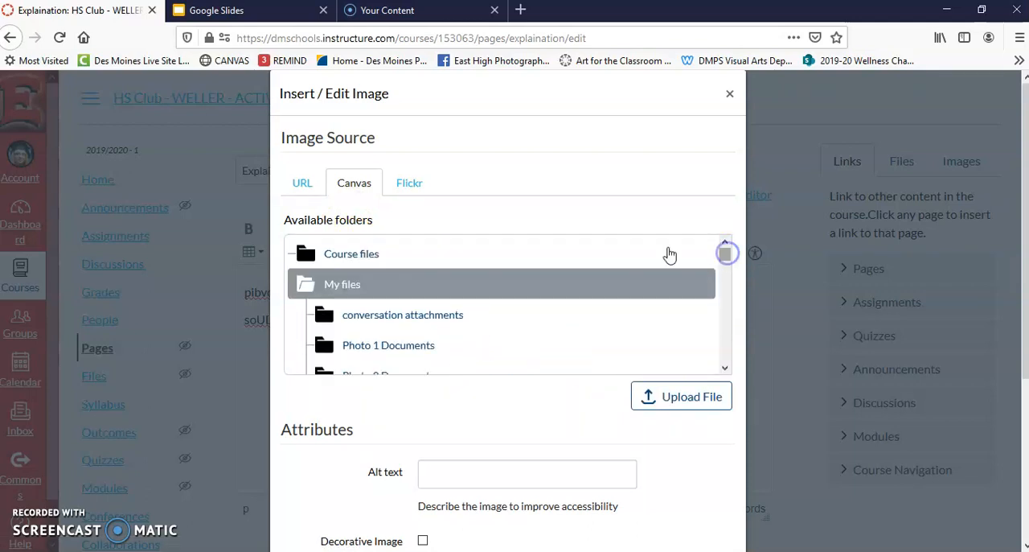
click(363, 258)
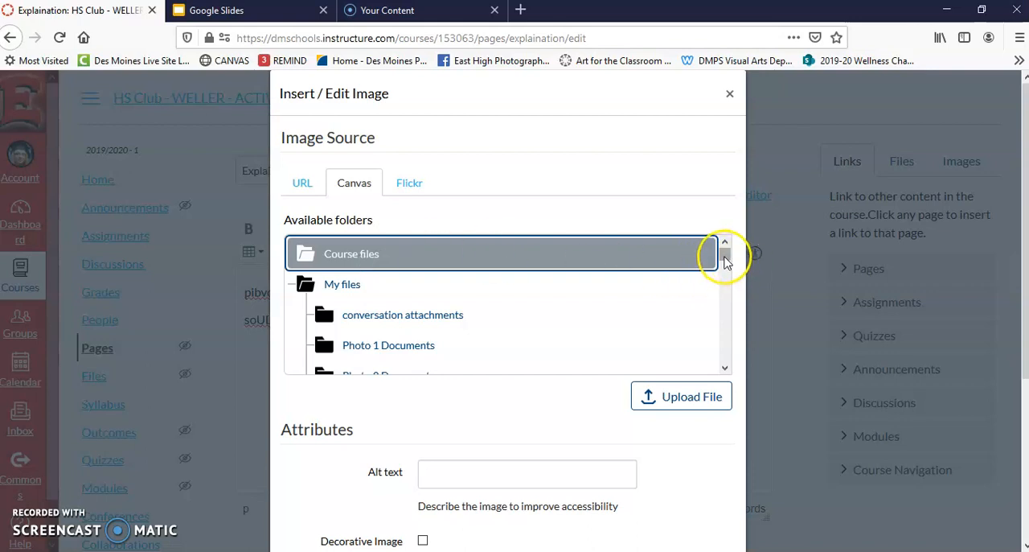
drag(724, 257, 726, 290)
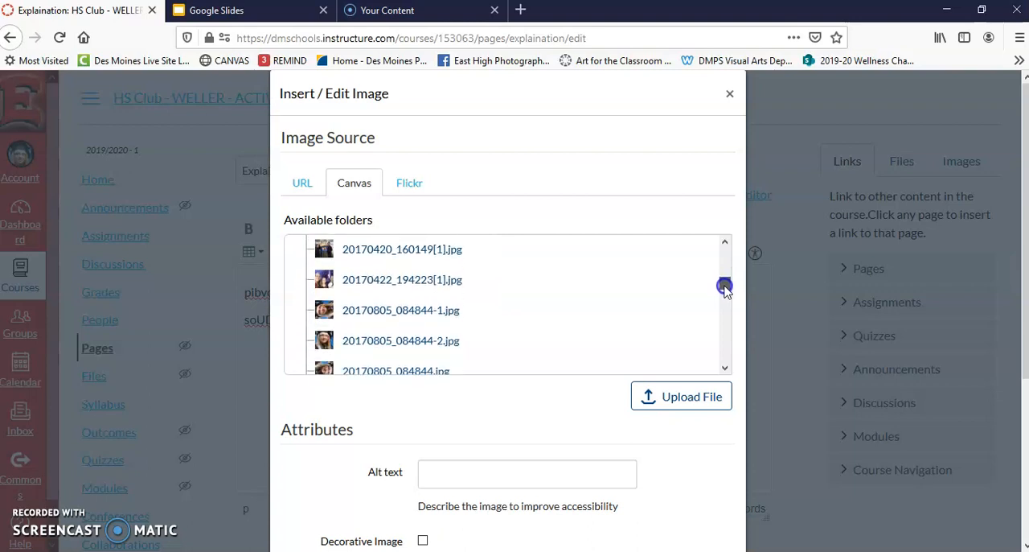
click(420, 342)
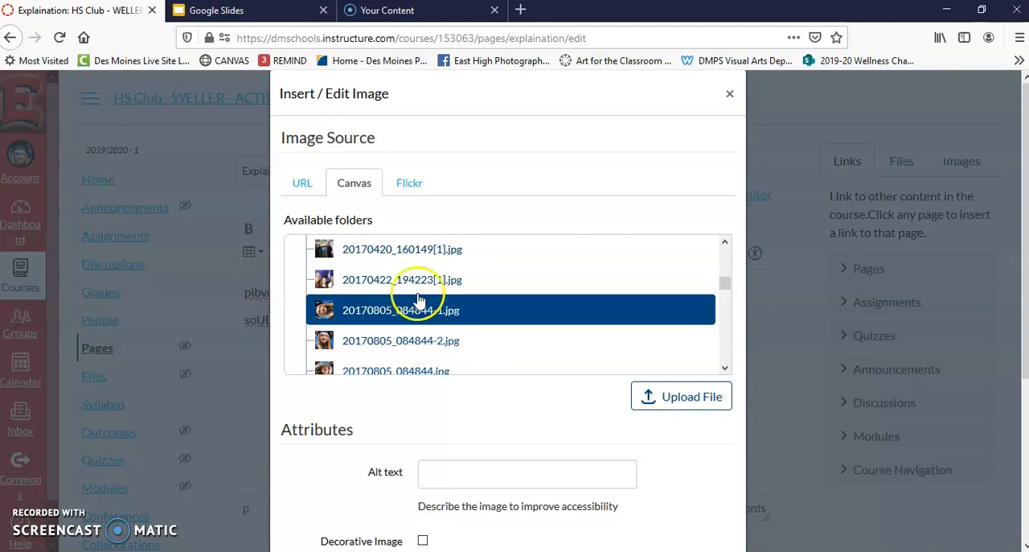
click(415, 251)
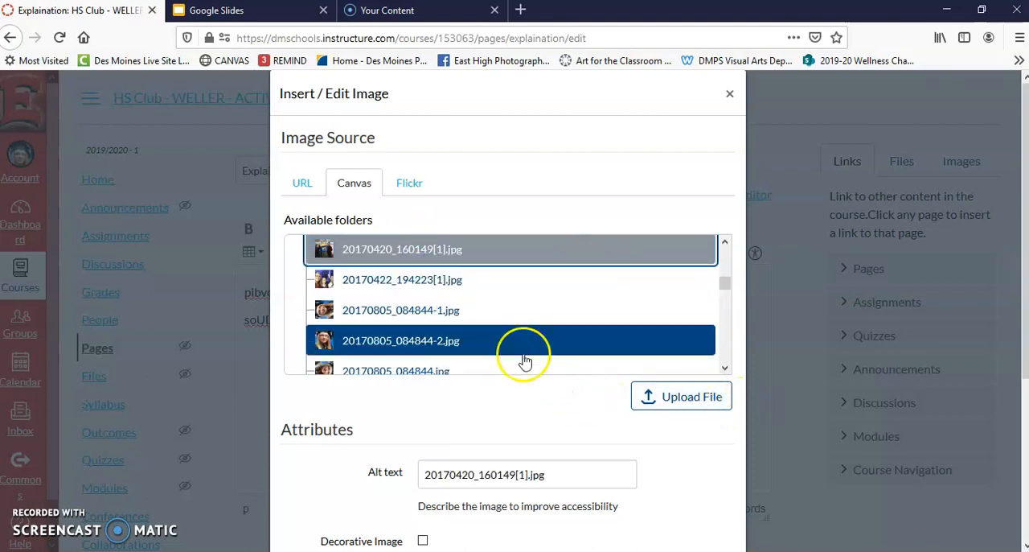
- Upload the close-up of the purple leaf from the UNIT 4 POM - FALL folder in Pictures and insert it below the page text
click(687, 406)
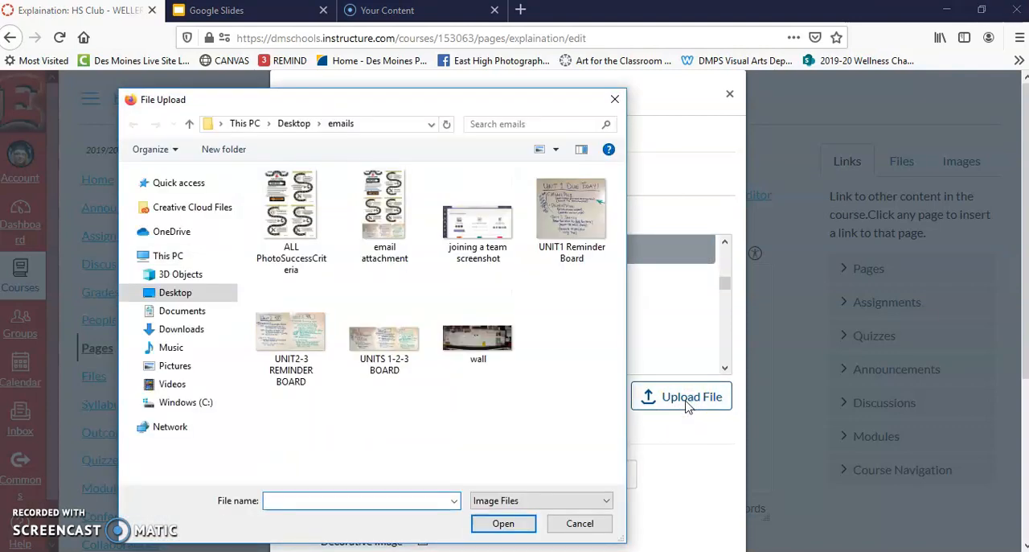
click(166, 366)
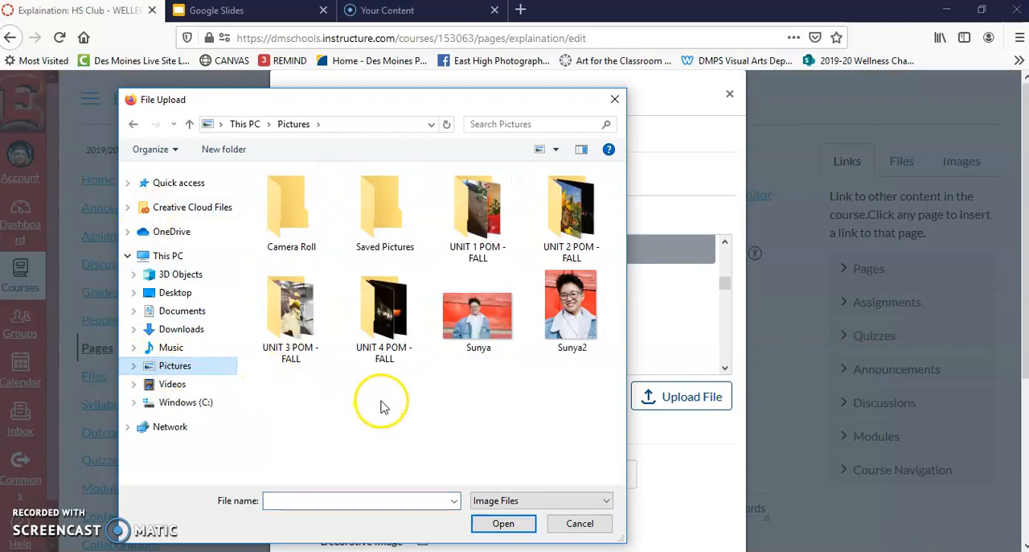
double_click(384, 321)
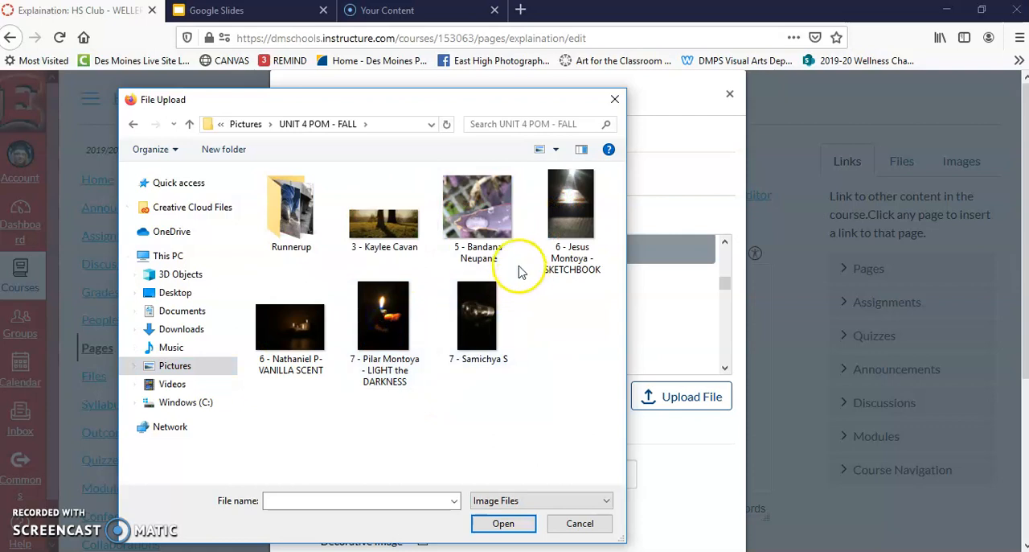
double_click(481, 216)
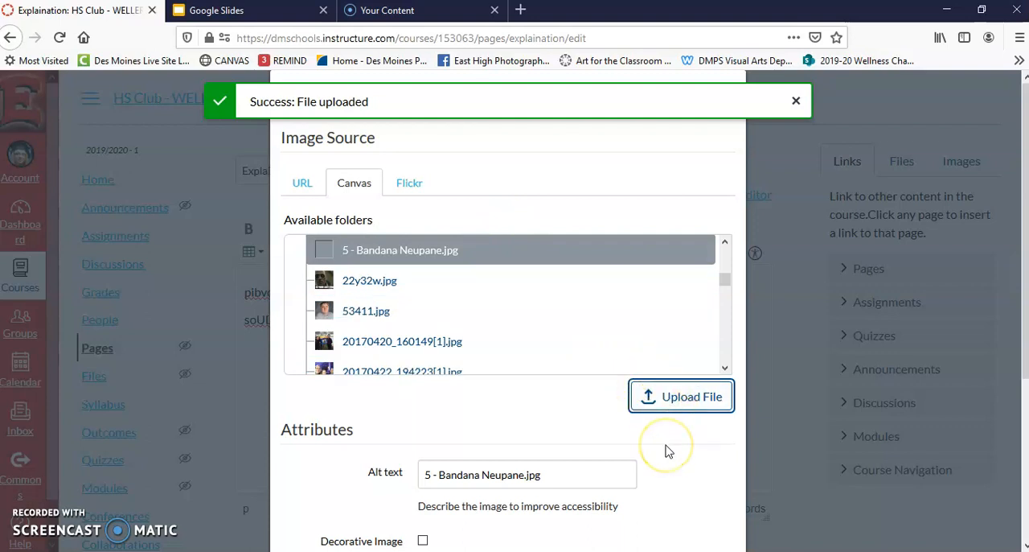
scroll(726, 476, down, 3)
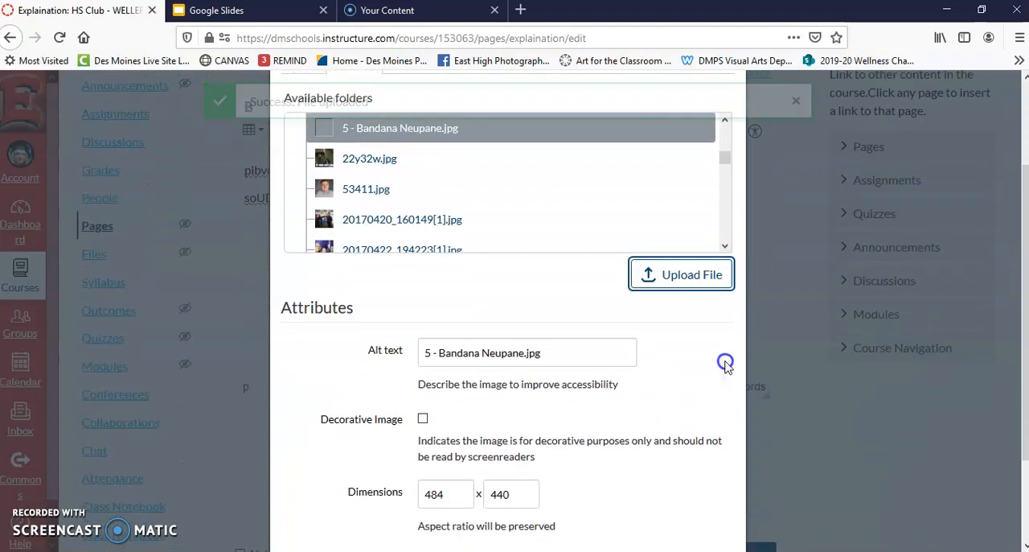
click(723, 469)
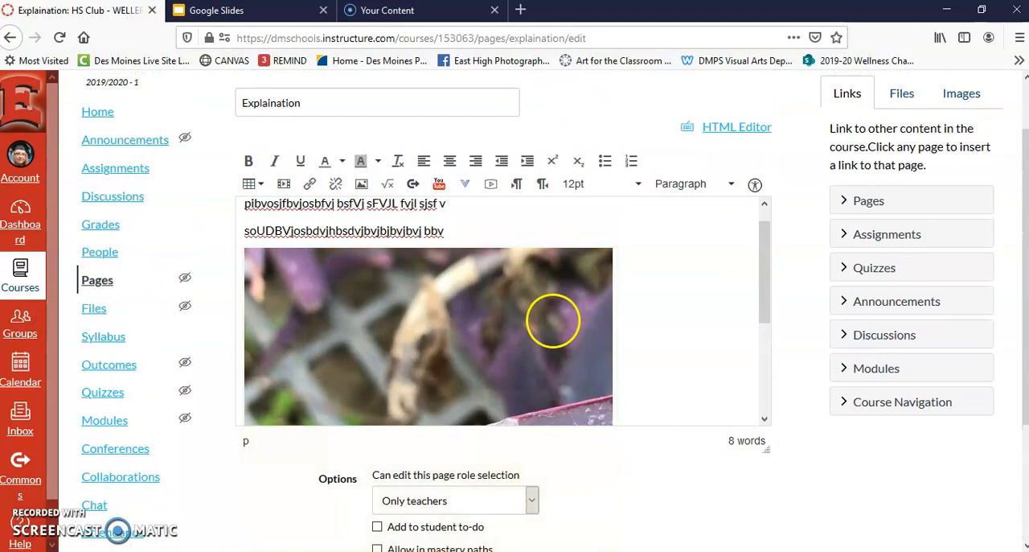
- Center the inserted leaf picture on the page and shrink it to about 60% of its inserted size
click(554, 320)
click(448, 161)
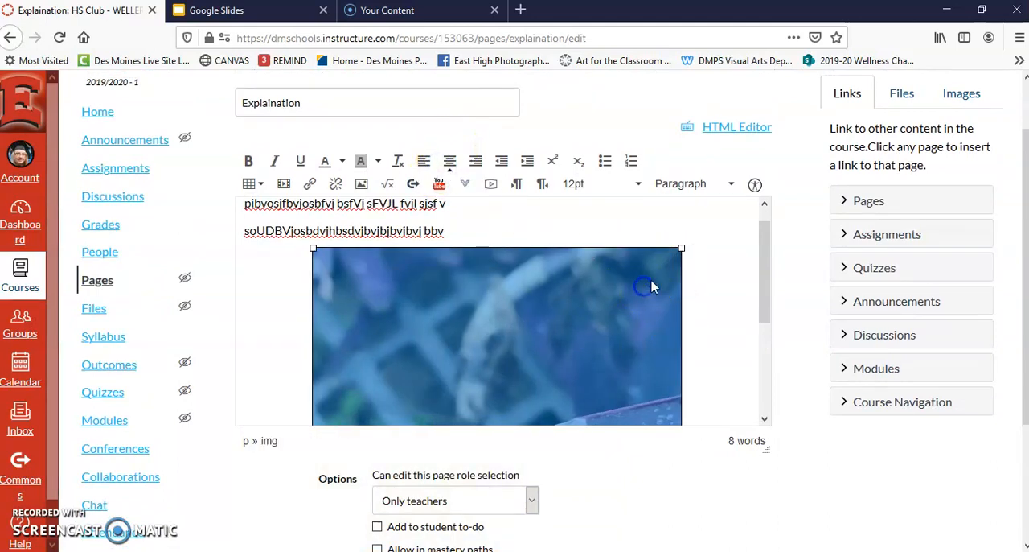
drag(681, 249, 529, 369)
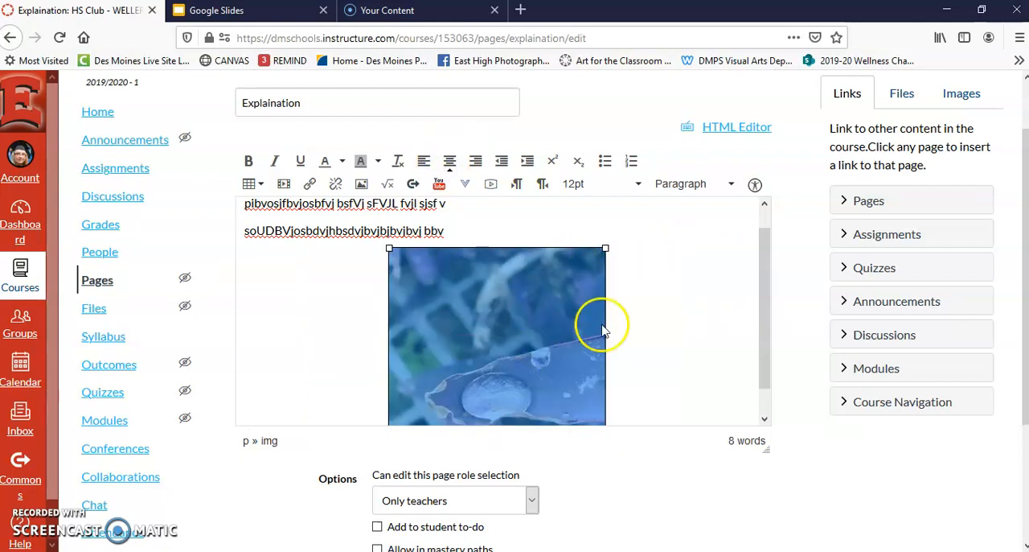
- Add the placeholder line "sDBVs;jkdbvjhkkbVh CVhkb v" beneath the picture and save the page without publishing it
click(655, 300)
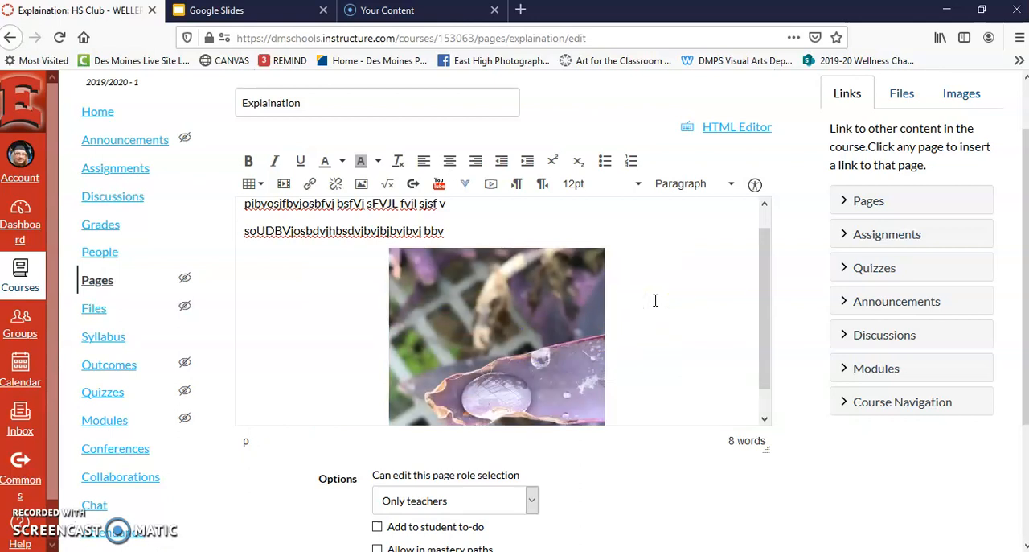
key(Return)
text(sDBVs;jkdbvjhkkbVh CVhkb v)
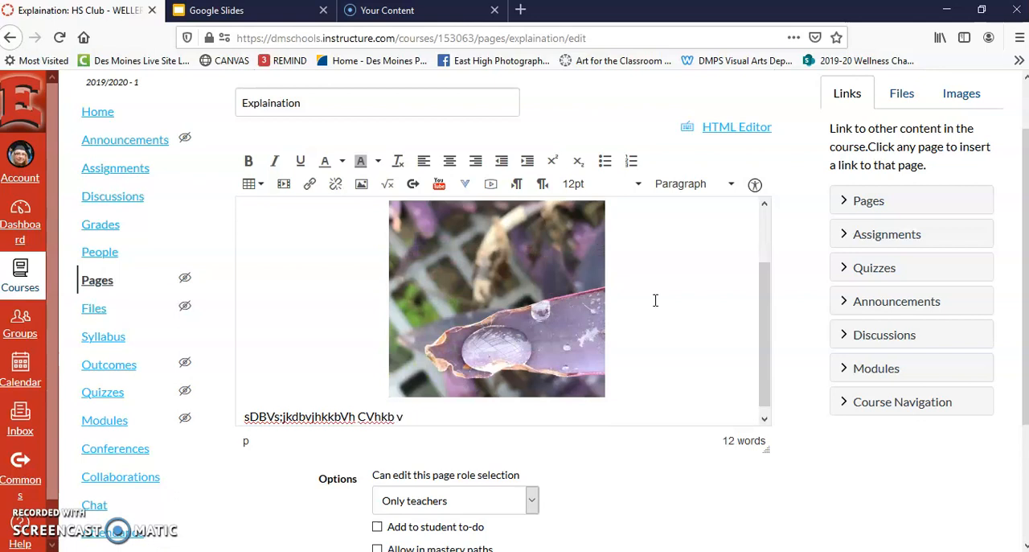
drag(767, 324, 762, 359)
drag(1018, 180, 1005, 300)
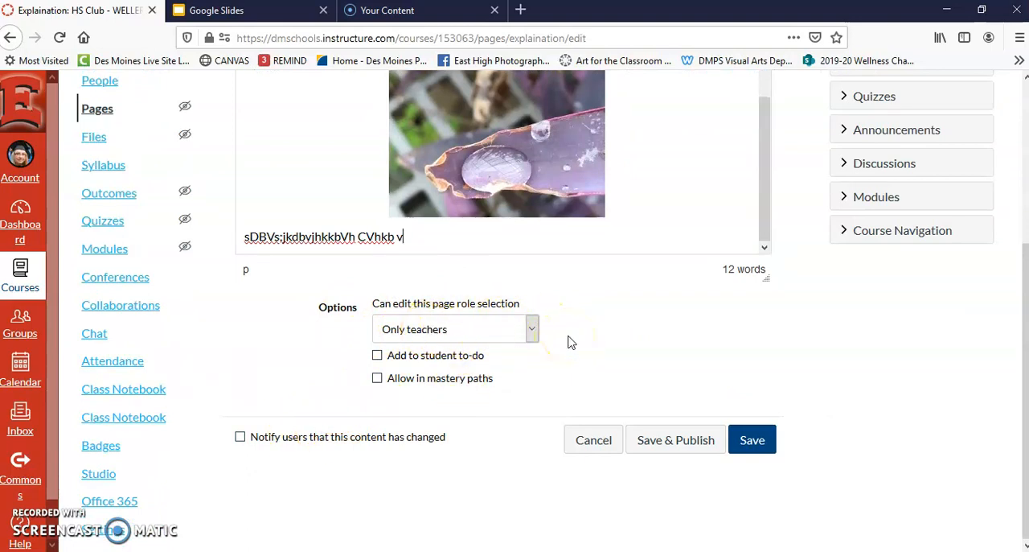
click(751, 443)
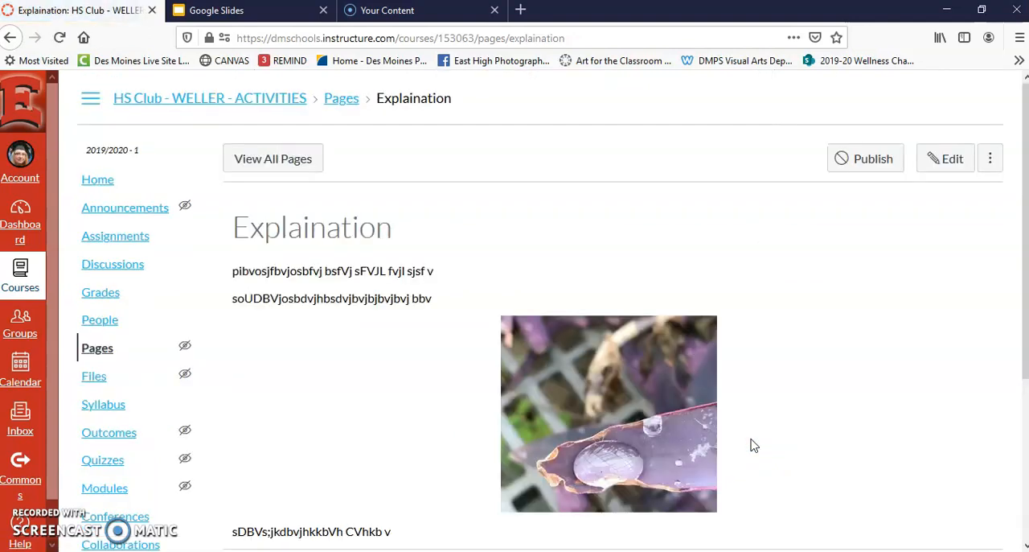
- Look over the text and picture on the saved Explaination page and return to the course's module list
scroll(910, 299, down, 4)
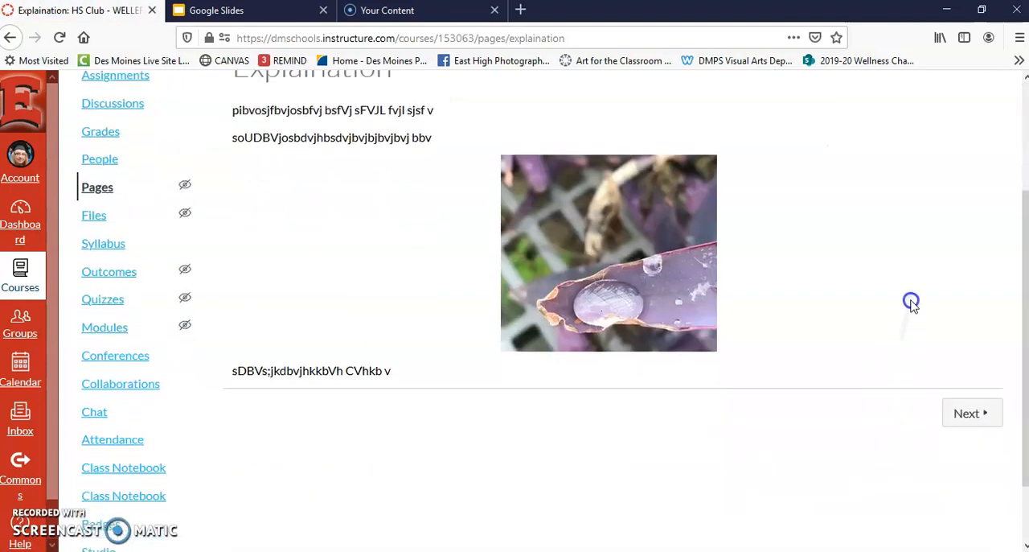
scroll(885, 421, up, 4)
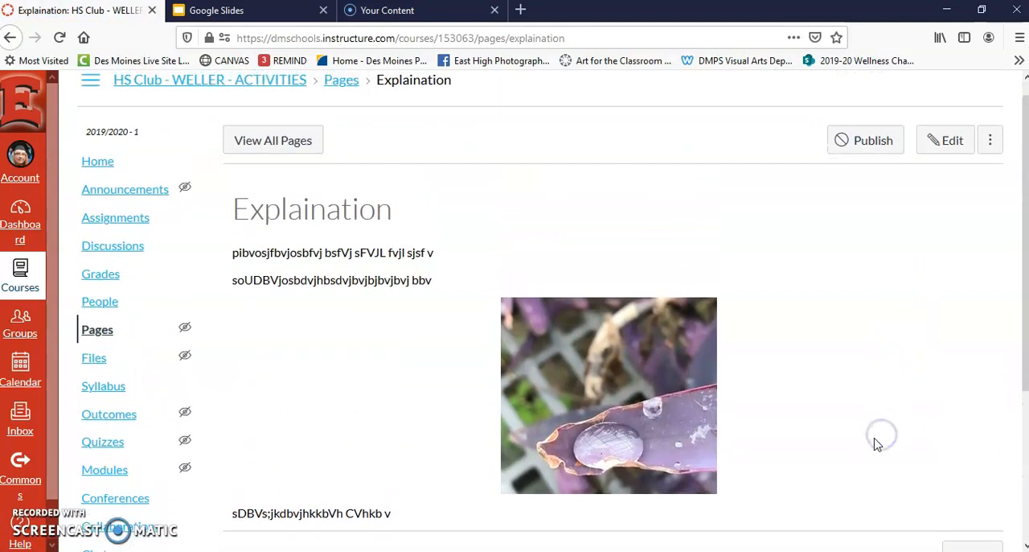
scroll(864, 361, down, 1)
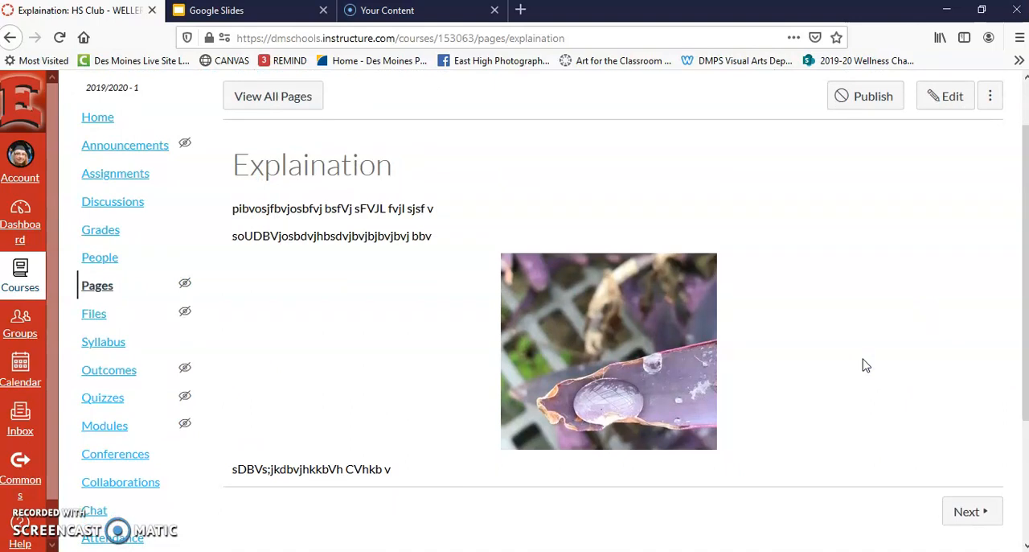
scroll(866, 365, up, 1)
scroll(880, 386, down, 2)
scroll(893, 289, up, 1)
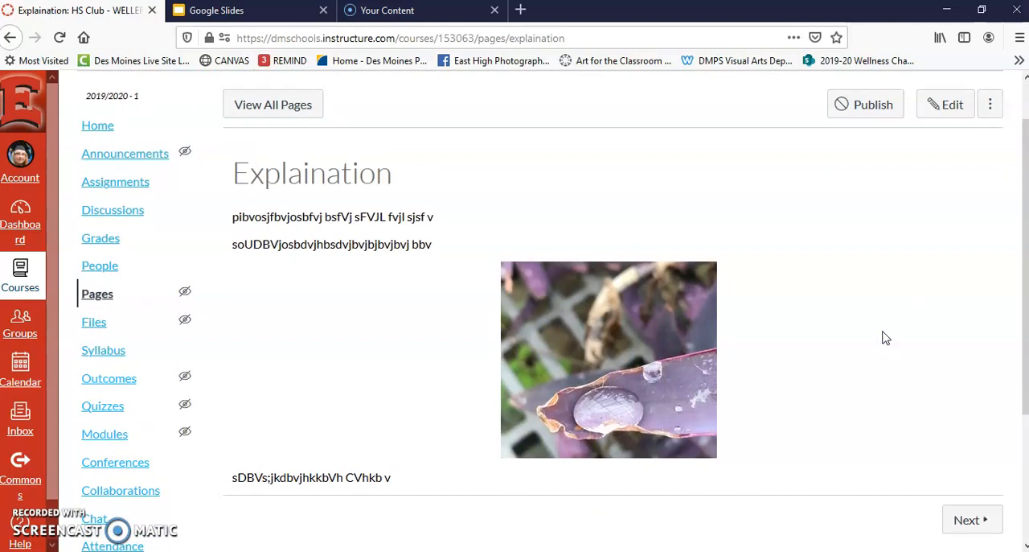
scroll(897, 321, down, 2)
scroll(905, 426, up, 3)
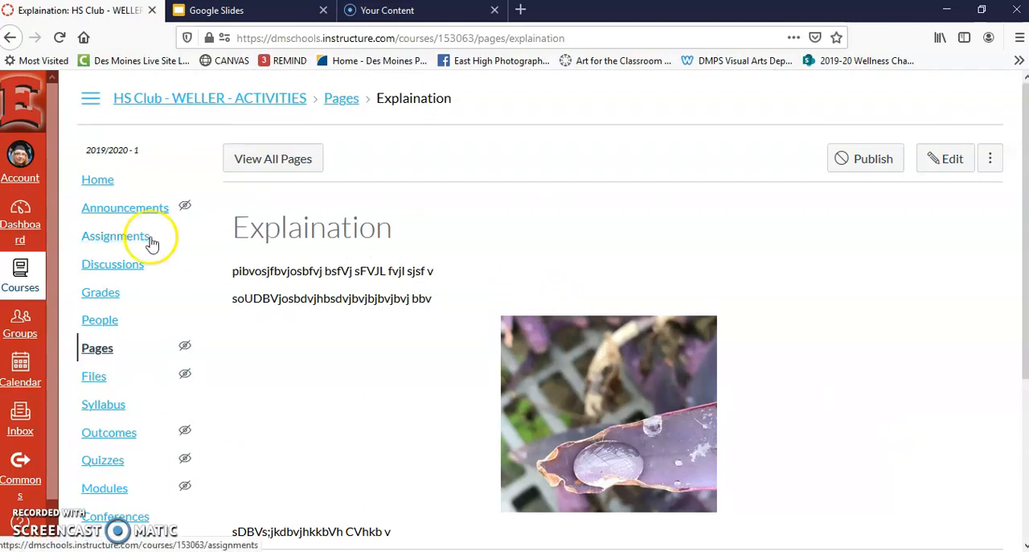
click(105, 489)
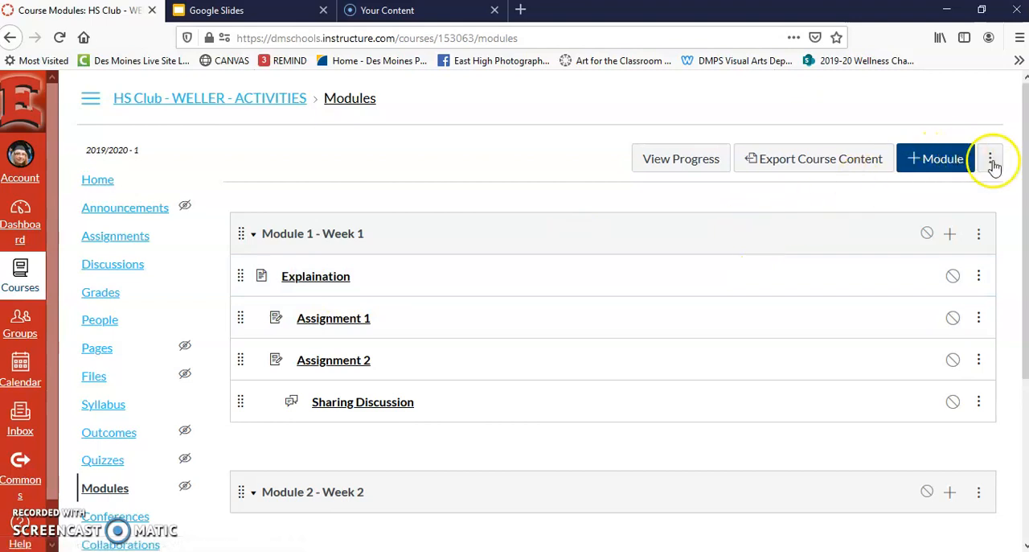
click(946, 239)
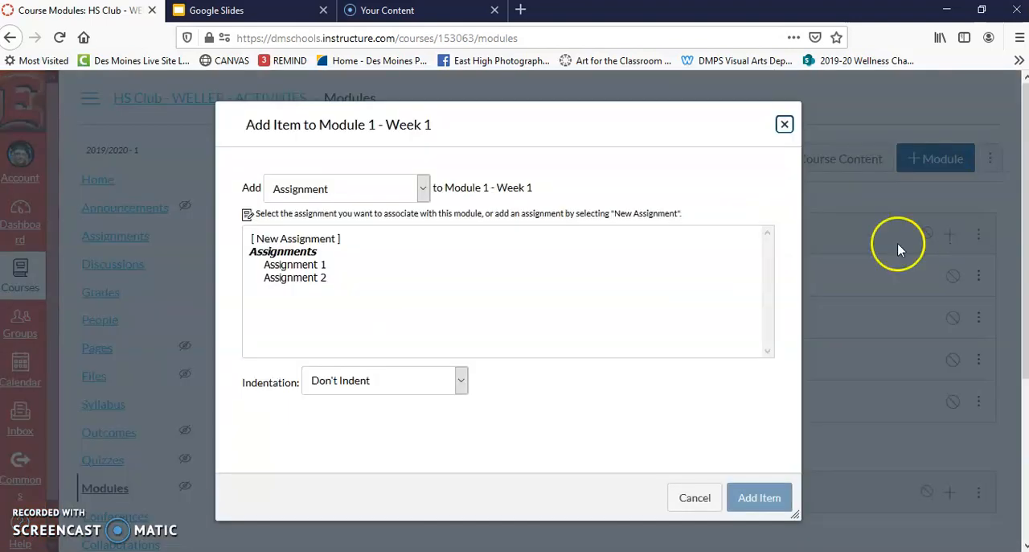
click(336, 239)
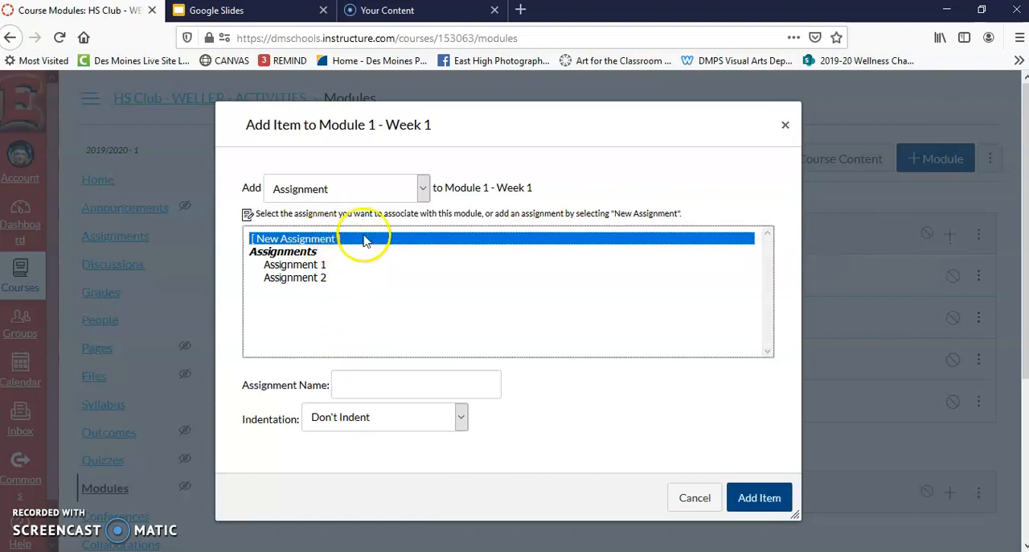
click(421, 189)
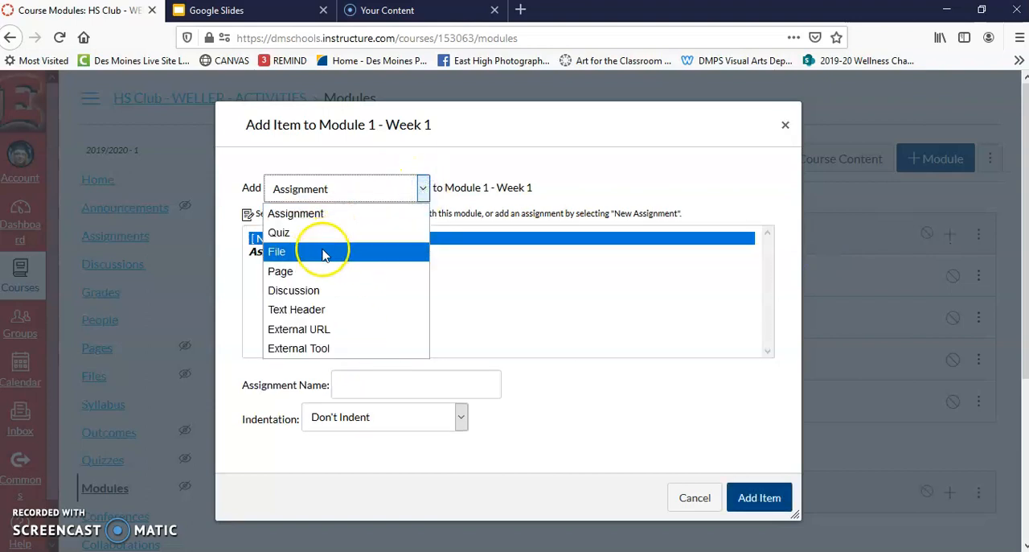
click(300, 271)
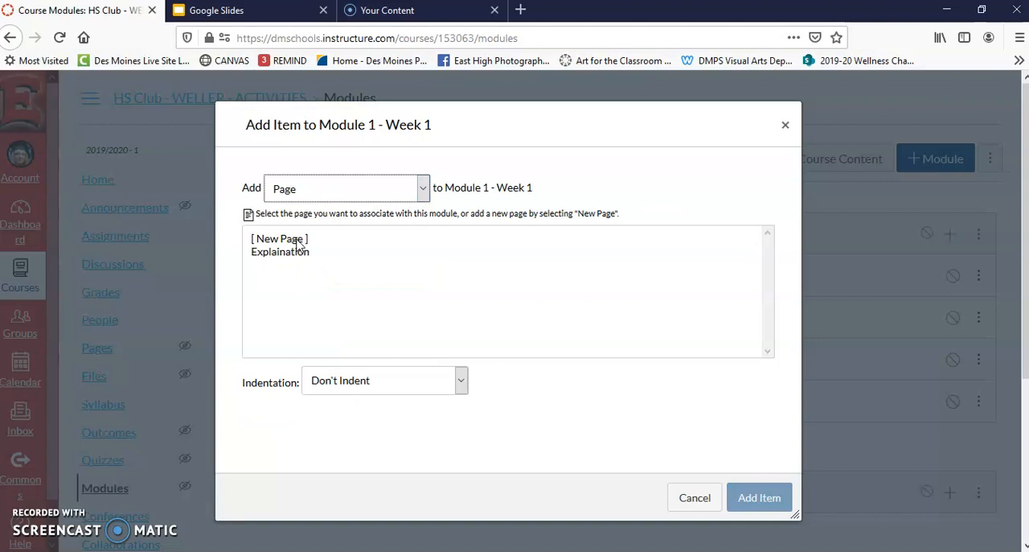
click(298, 241)
click(359, 381)
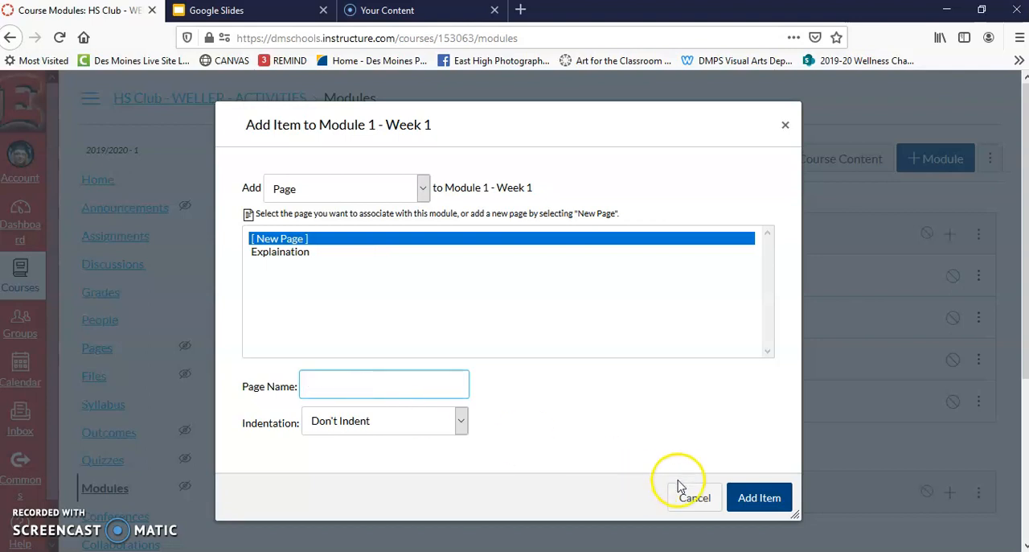
click(691, 498)
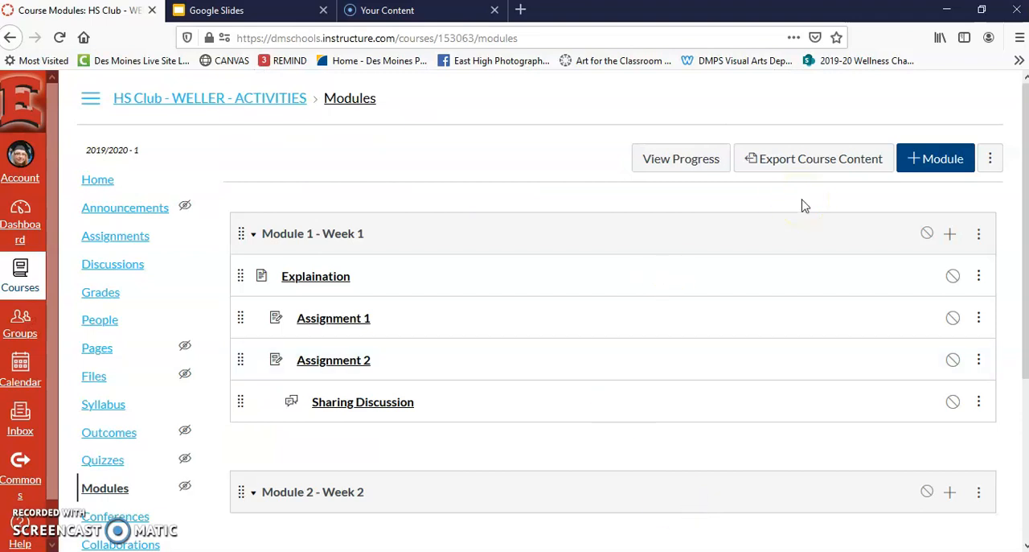
- Open Assignment 1 from Module 1 - Week 1 for editing and enter "sfuobgvsjofbvjxbcvjbxcvjbFVJObjofbvjobv" as its placeholder description
click(356, 320)
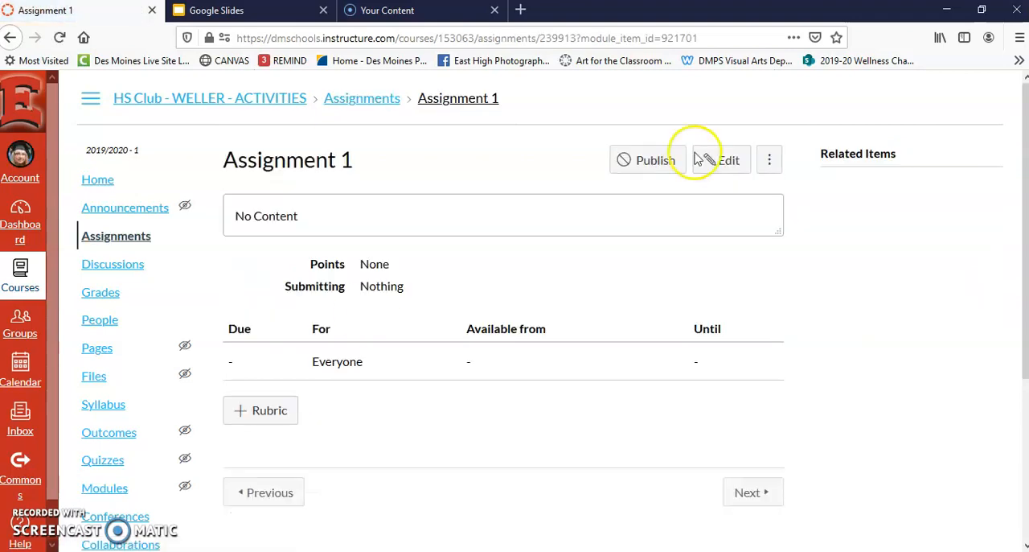
click(715, 164)
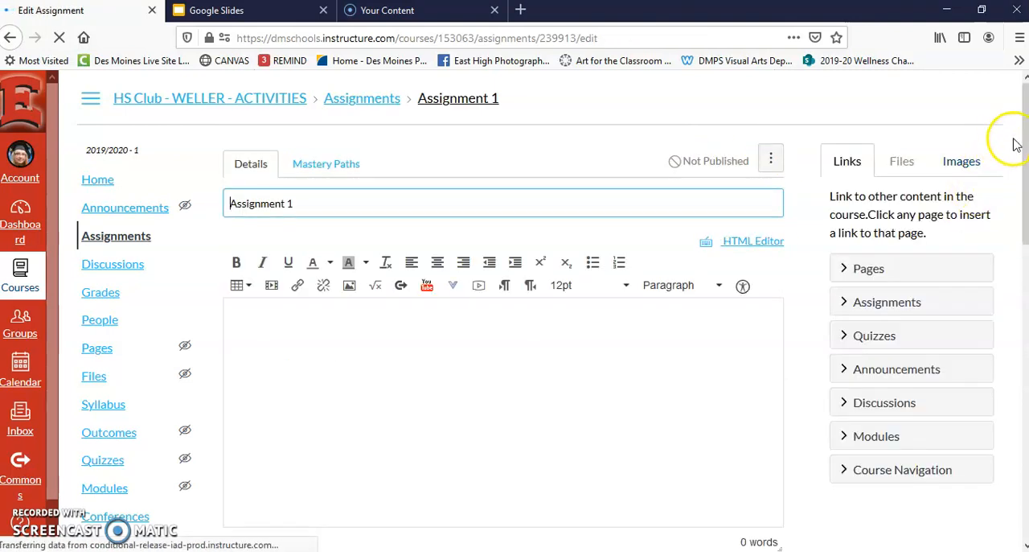
scroll(1021, 139, down, 1)
click(396, 283)
text(sfuobgvsjofbvjxbcvjbxcvjbFVJObjofbvjobv)
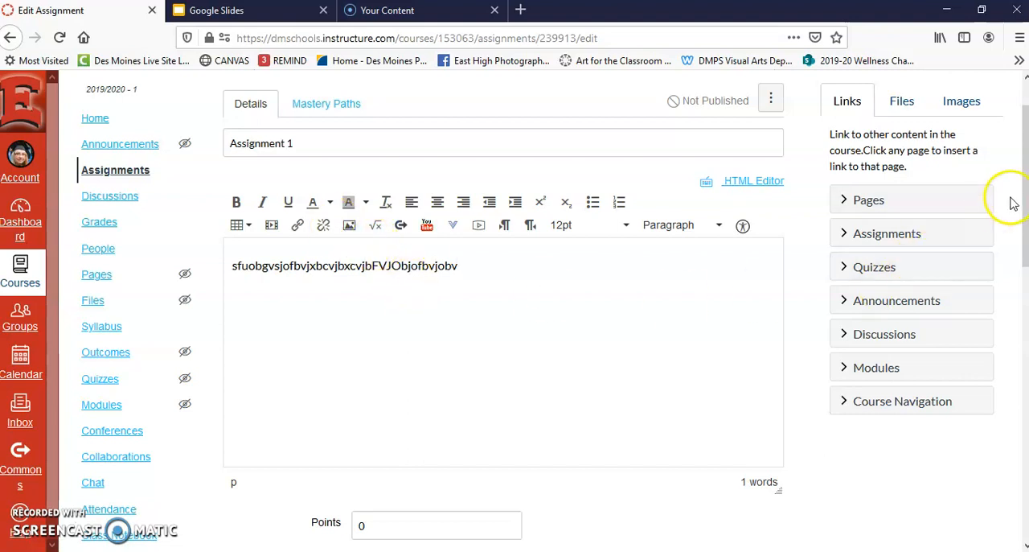
- Set the assignment's grade display to Complete/Incomplete and its submission type to Online
drag(1024, 201, 1013, 361)
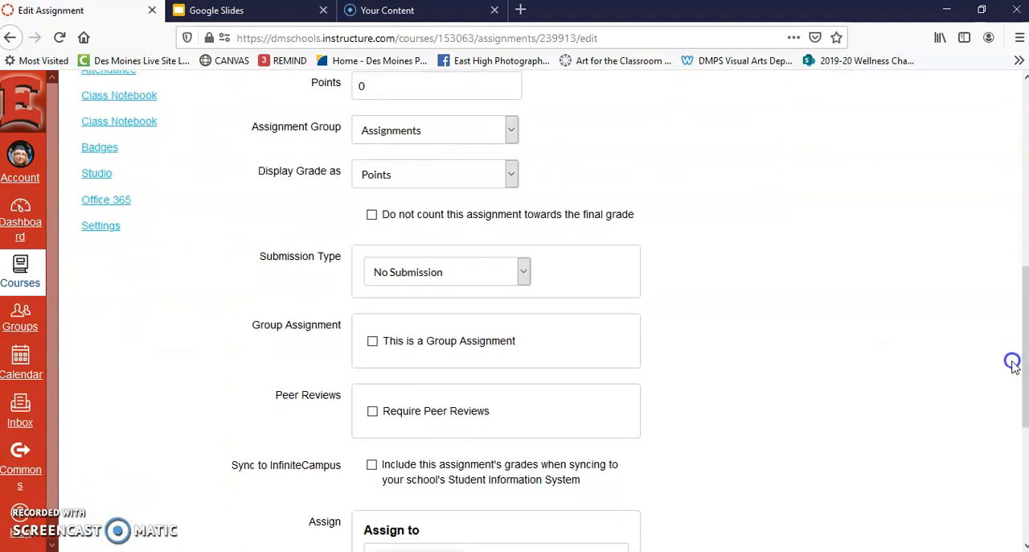
click(512, 176)
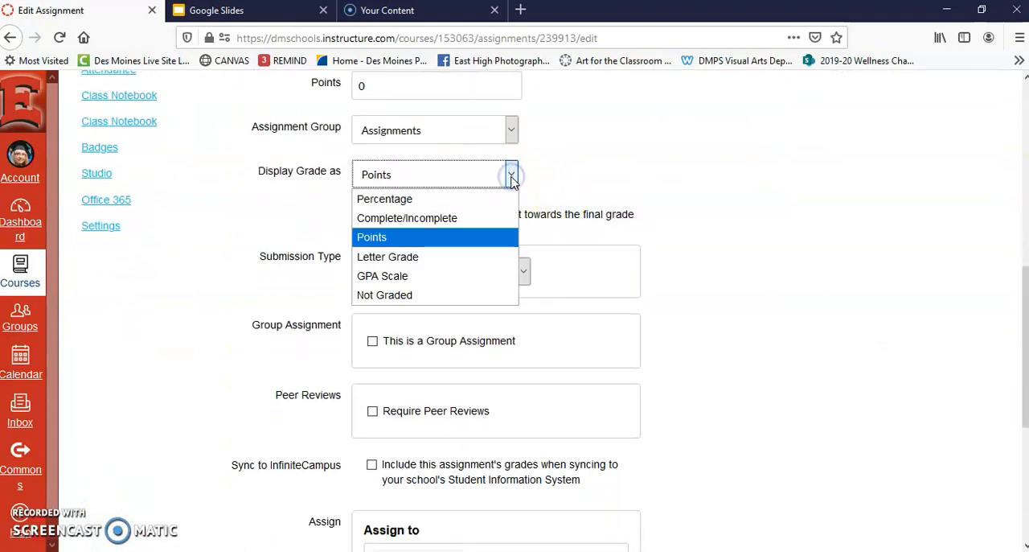
click(424, 218)
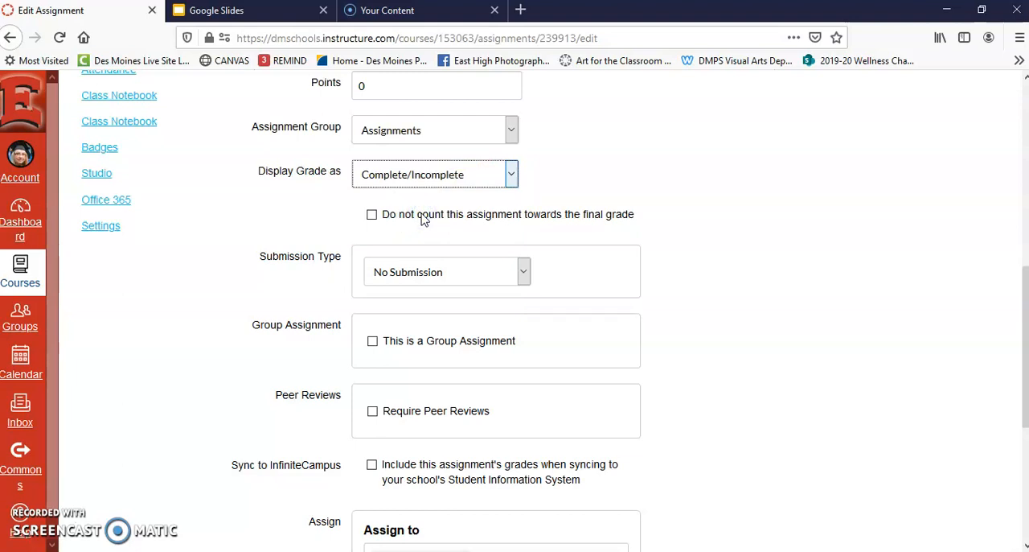
click(523, 272)
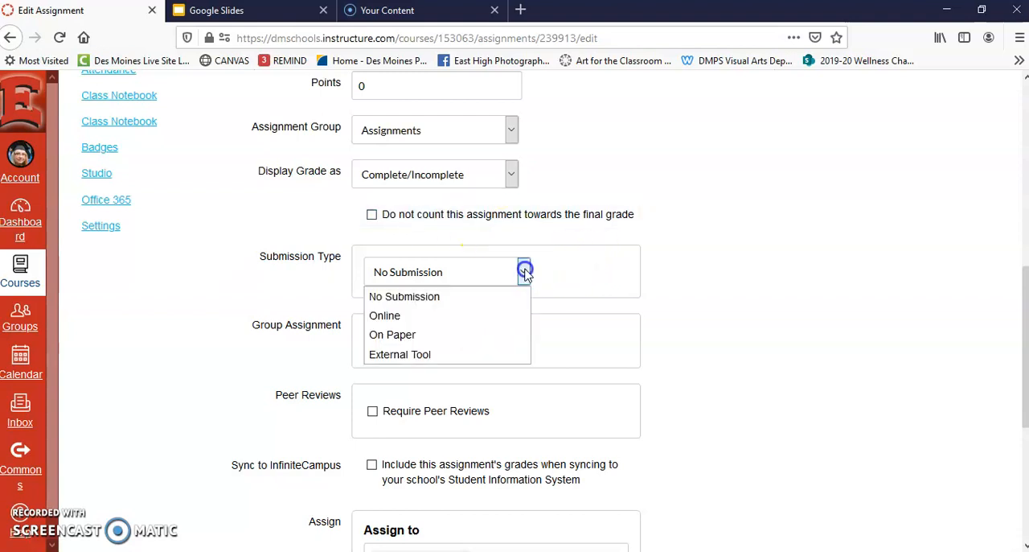
click(405, 321)
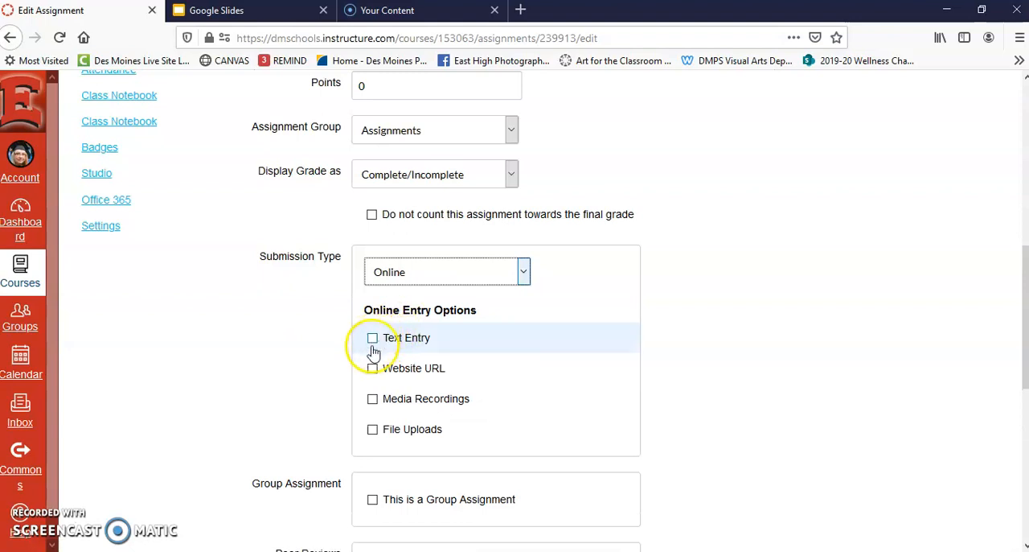
- Allow file uploads for the online submission and restrict the accepted file types to ppt, pptx
click(373, 431)
click(389, 459)
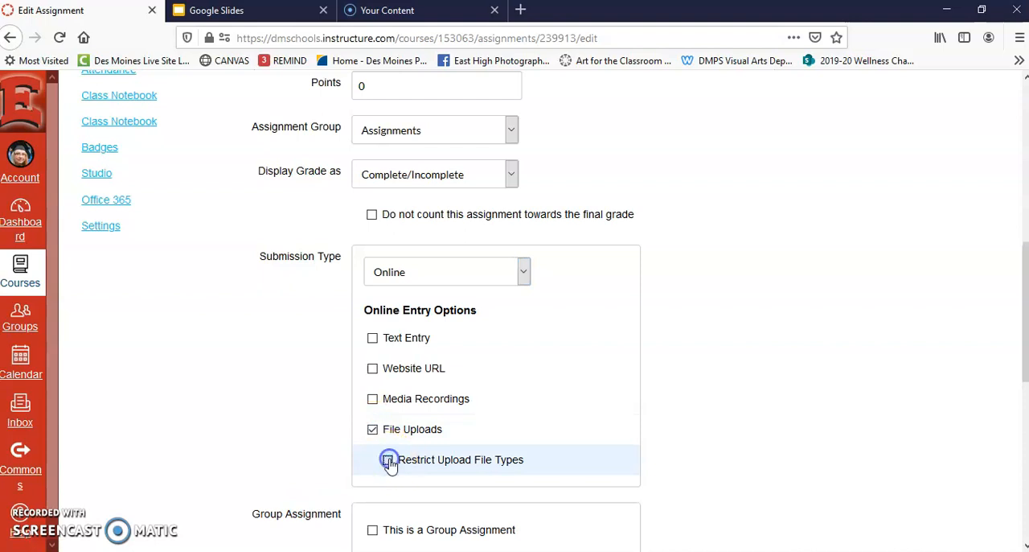
click(424, 496)
text(pp)
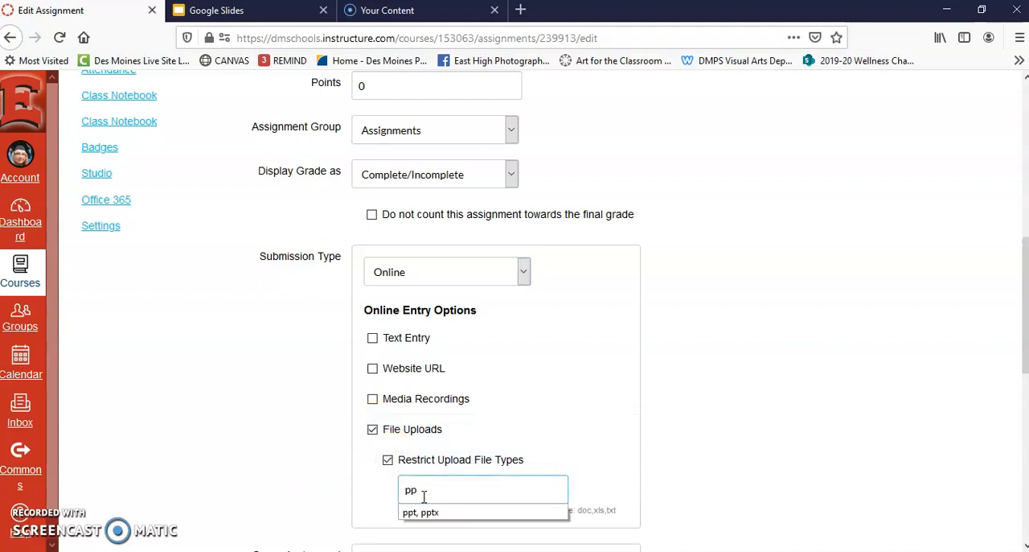
text(t)
click(426, 511)
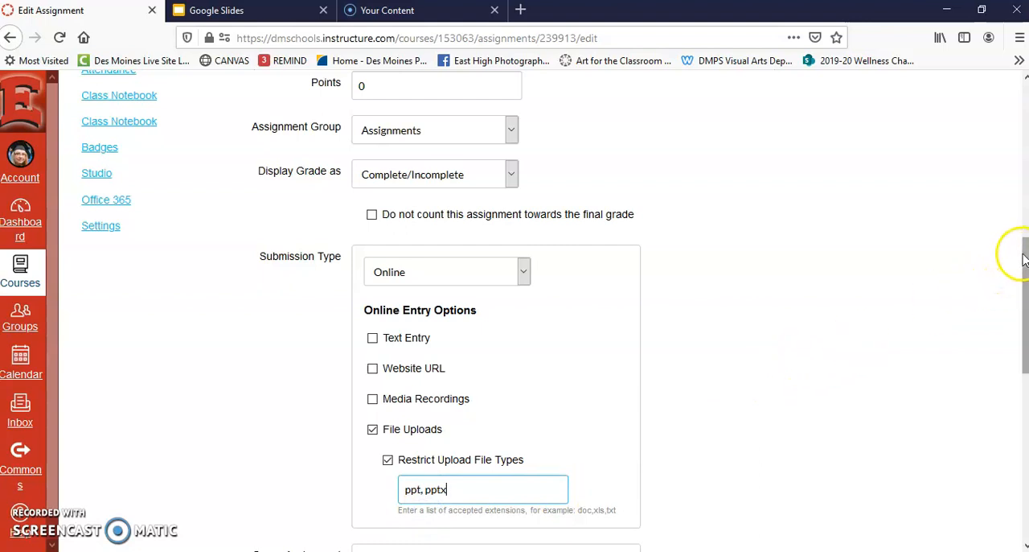
- Save Assignment 1 without publishing it, leaving it assigned to everyone
drag(1018, 271, 1003, 402)
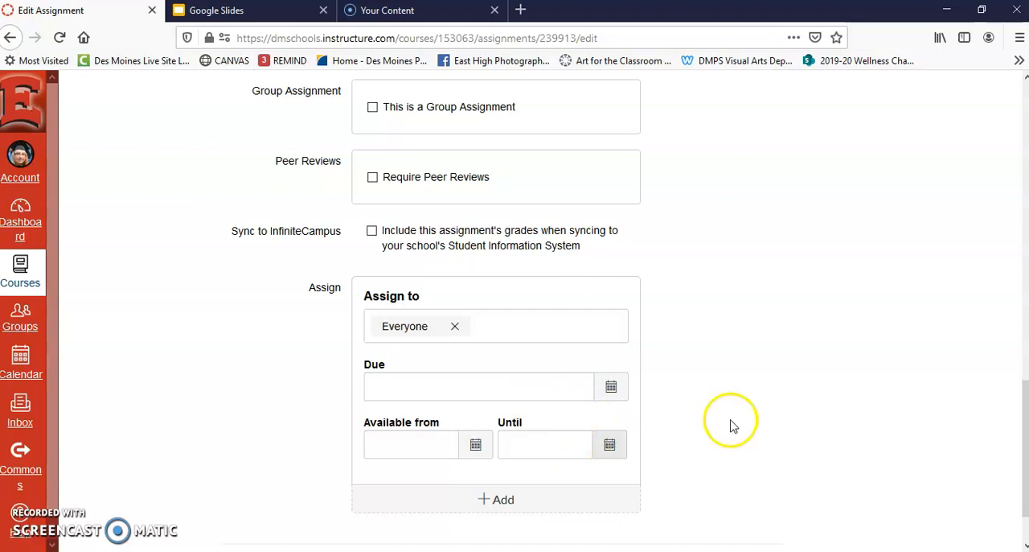
drag(1024, 404, 1020, 426)
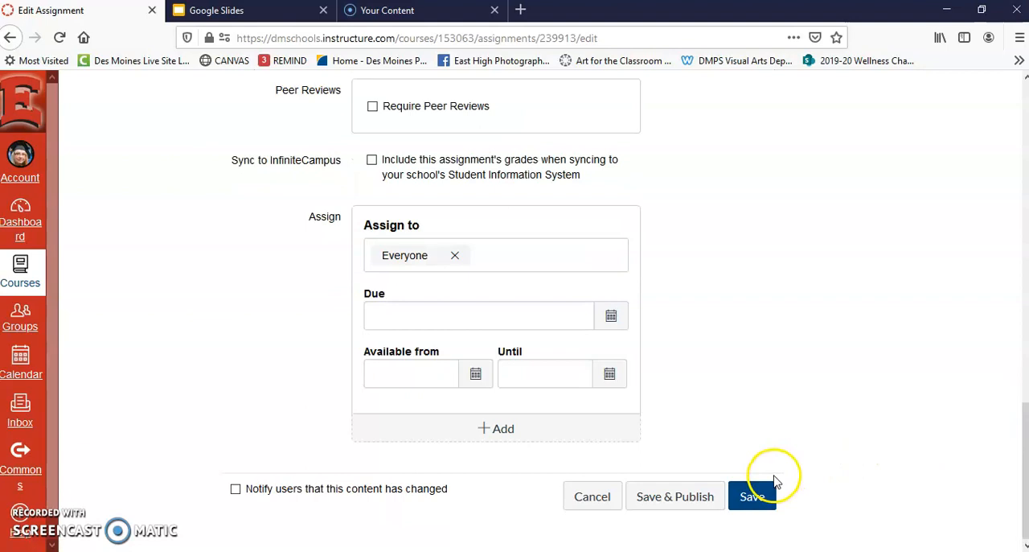
click(750, 496)
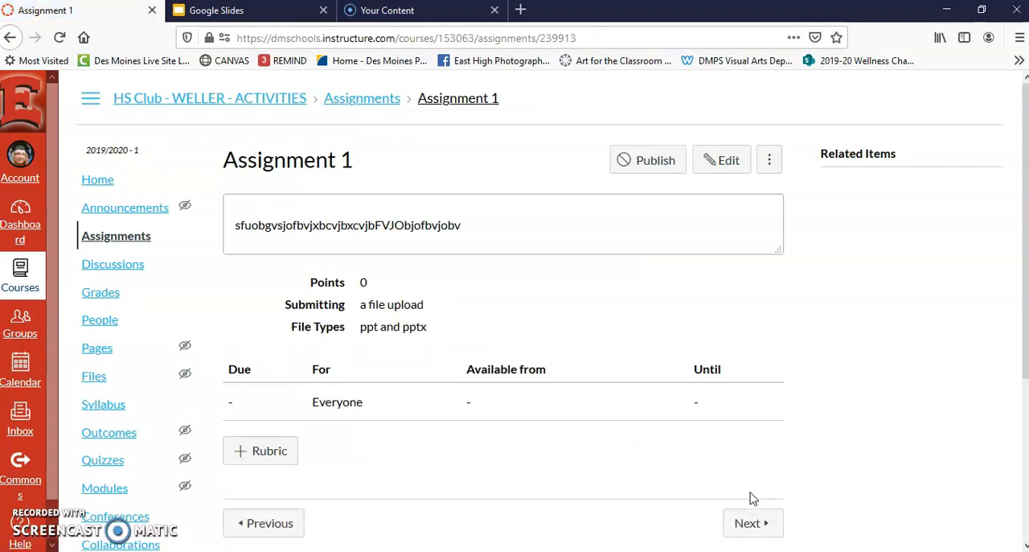
- Attach the existing Photo 1 rubric from the Photo 1 course to Assignment 1
click(269, 451)
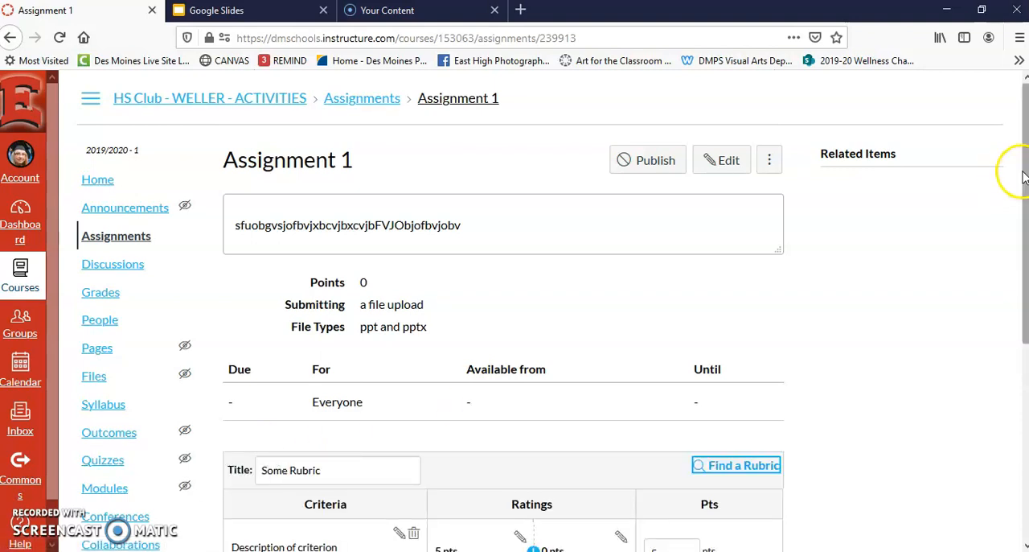
drag(1017, 179, 1005, 327)
click(717, 197)
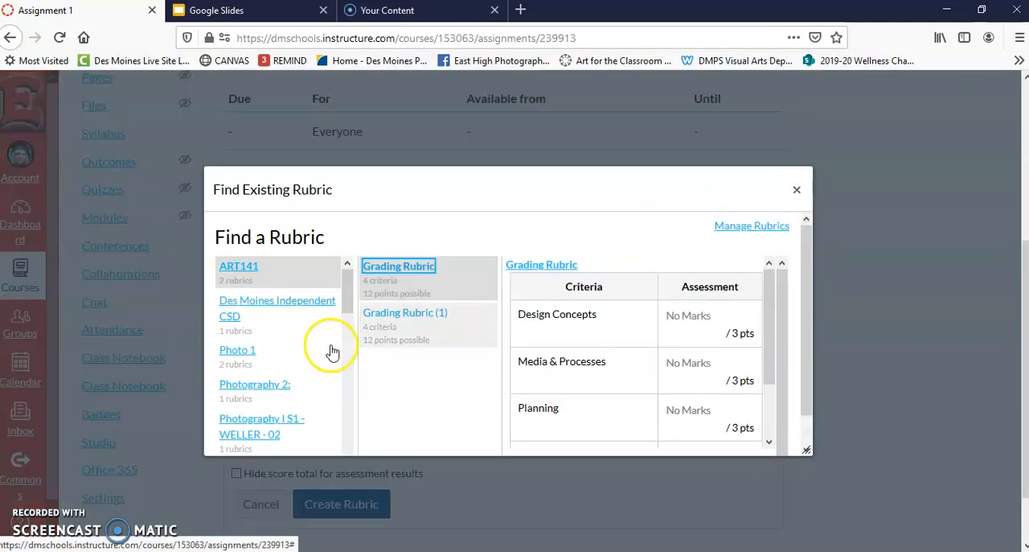
click(246, 354)
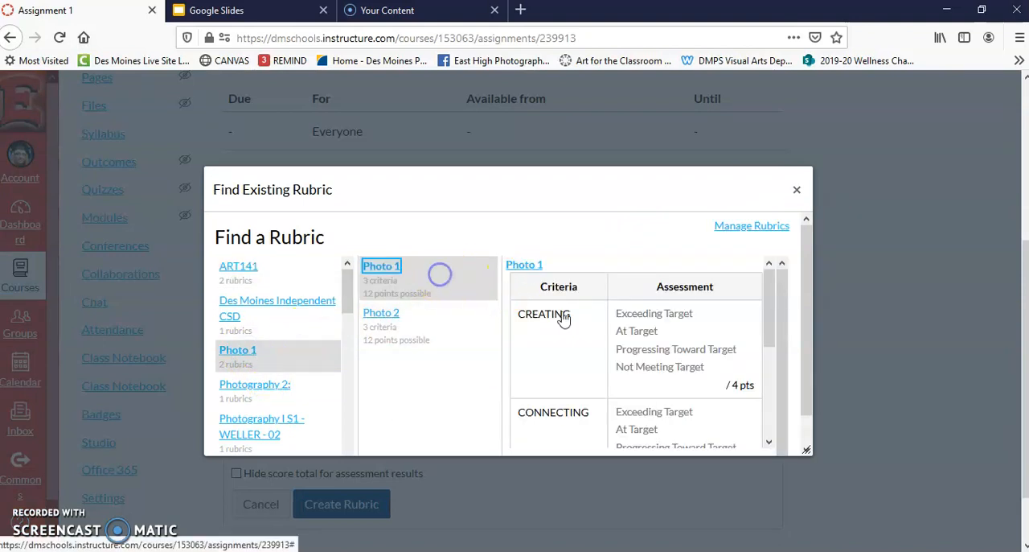
click(768, 341)
drag(768, 341, 768, 426)
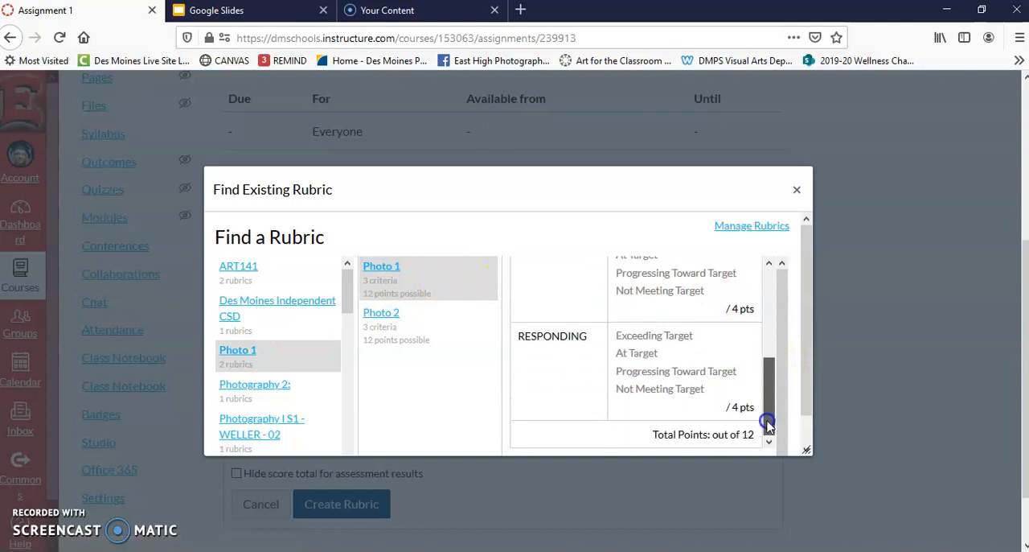
click(812, 442)
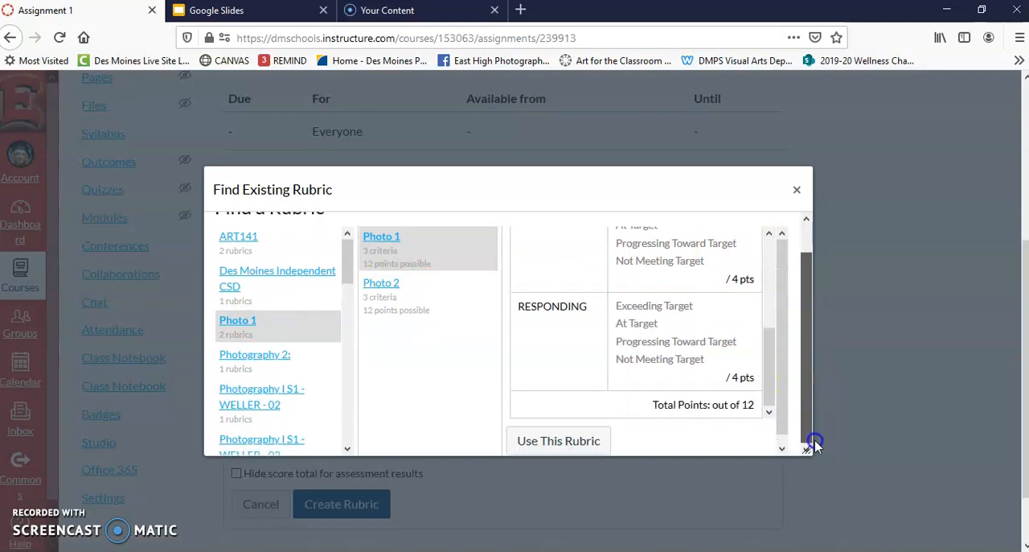
click(571, 441)
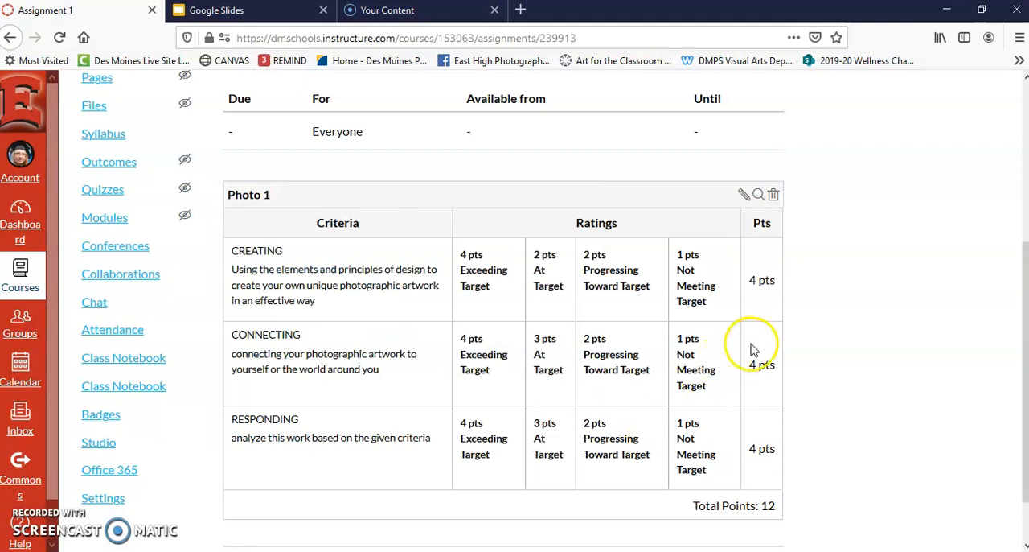
- Edit Assignment 1's Photo 1 rubric to remove points from it and update the rubric
click(754, 194)
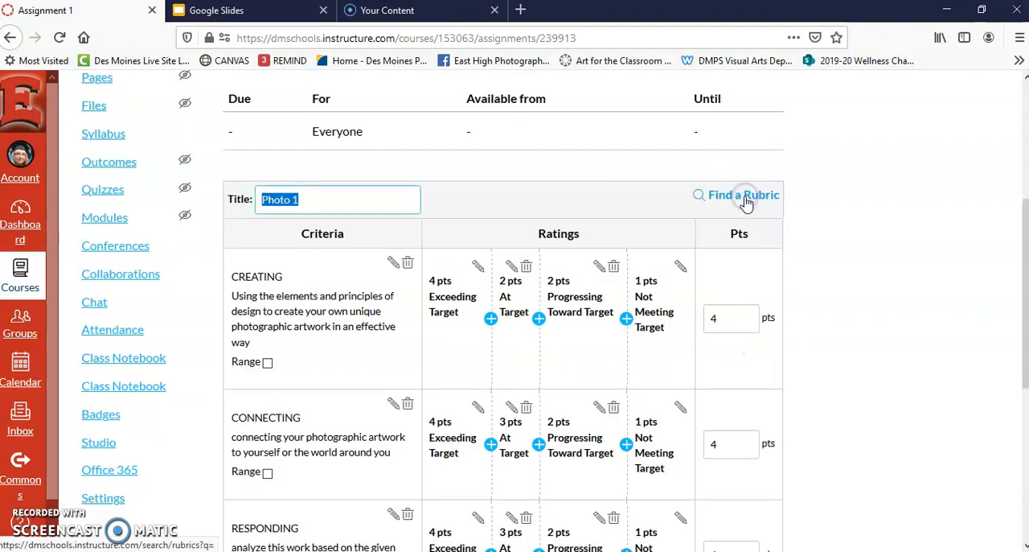
drag(1024, 213, 1024, 350)
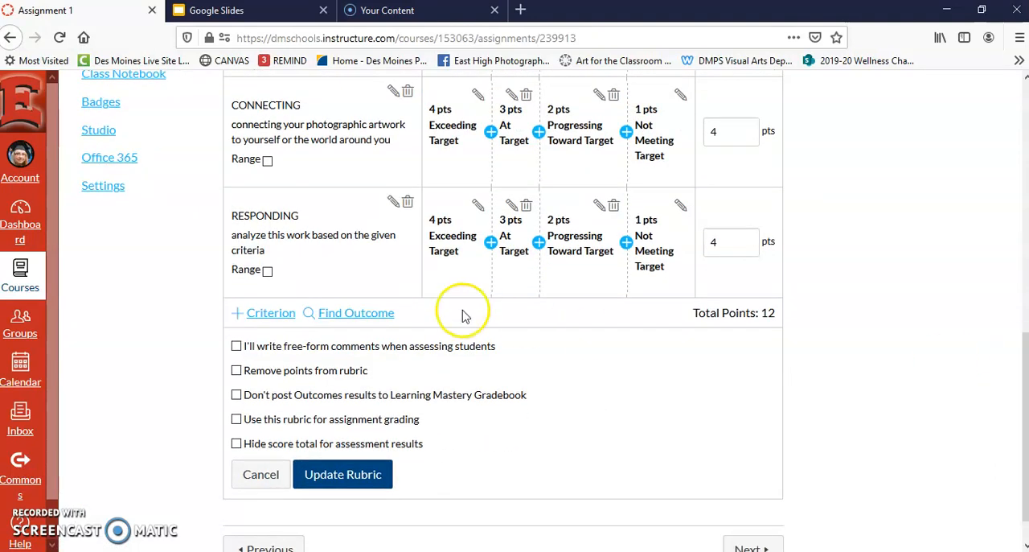
click(236, 370)
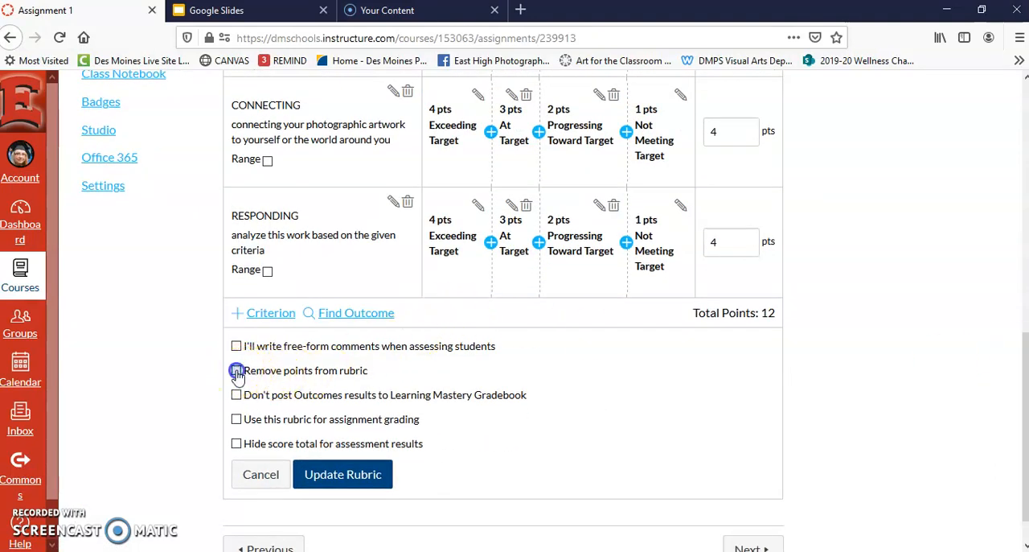
click(342, 435)
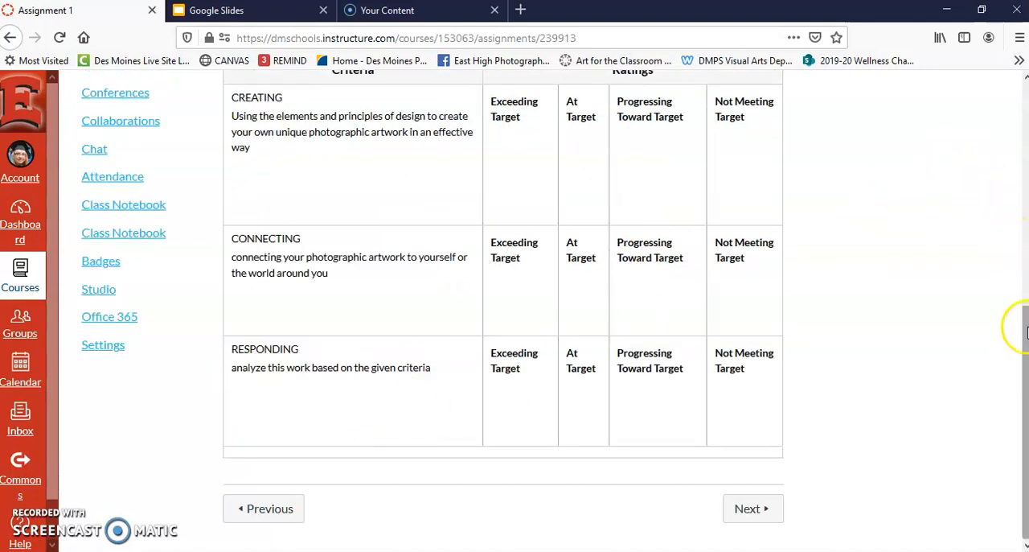
scroll(1023, 327, up, 3)
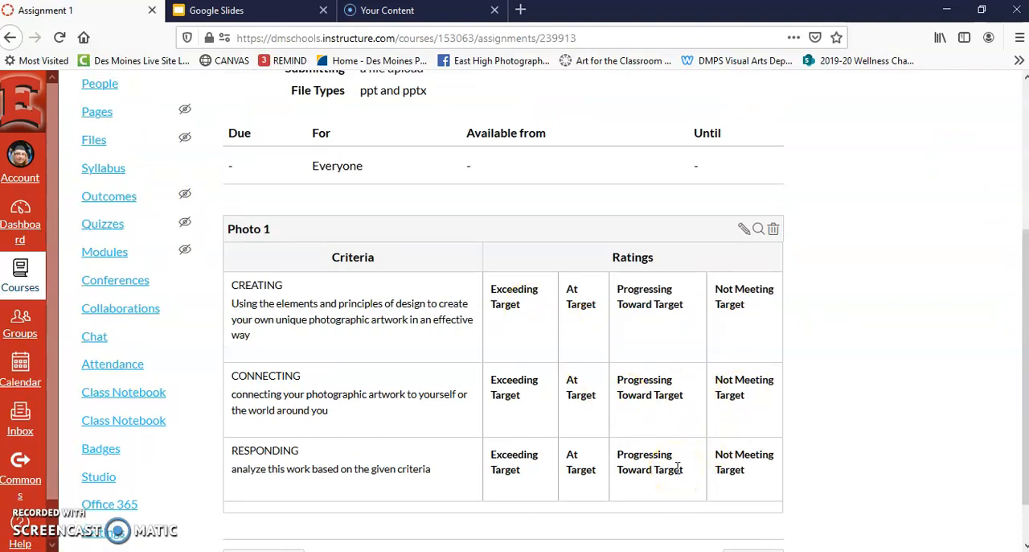
scroll(909, 388, up, 3)
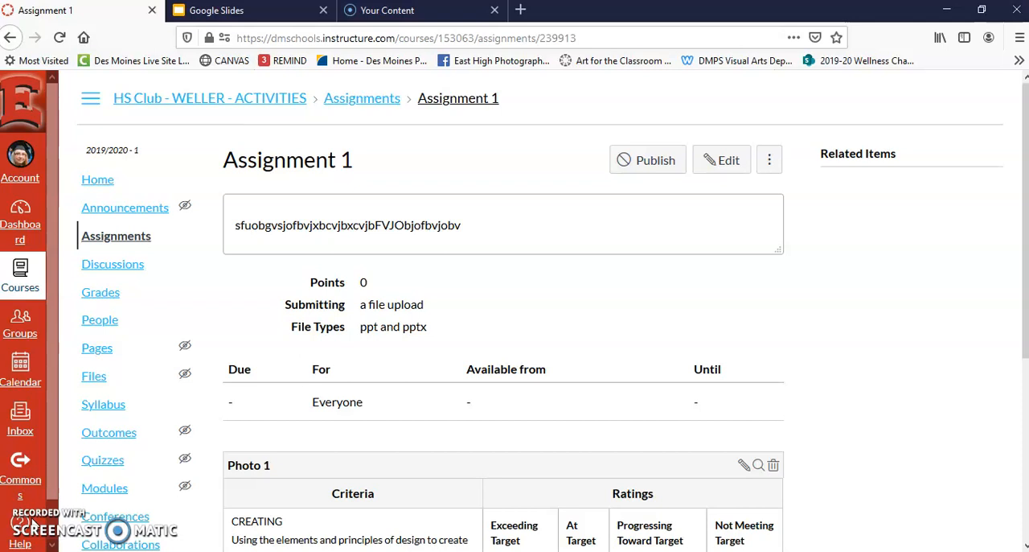
- Open Sharing Discussion from Module 1 - Week 1 for editing and enter "How are you spending your time during this quarantine?" as its prompt
click(100, 487)
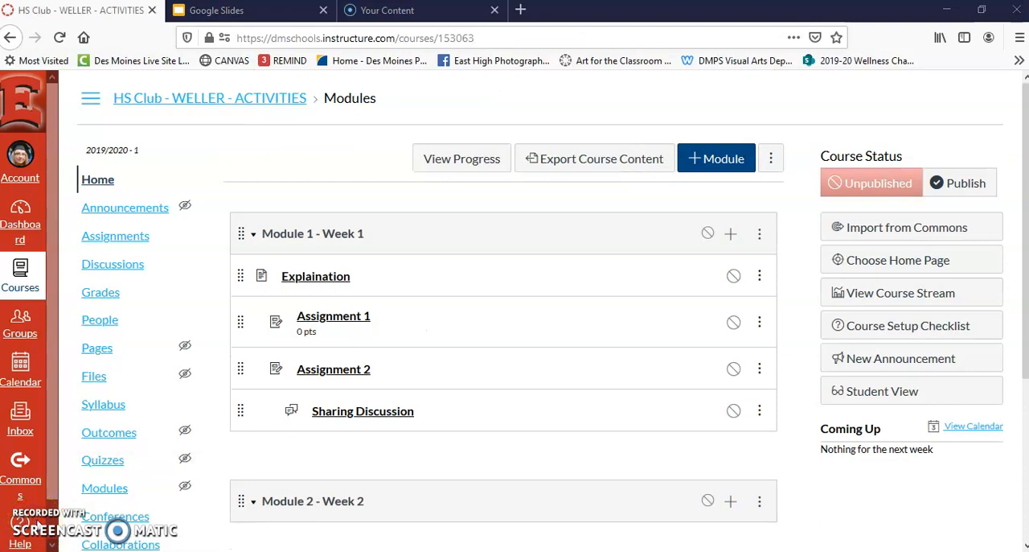
click(391, 413)
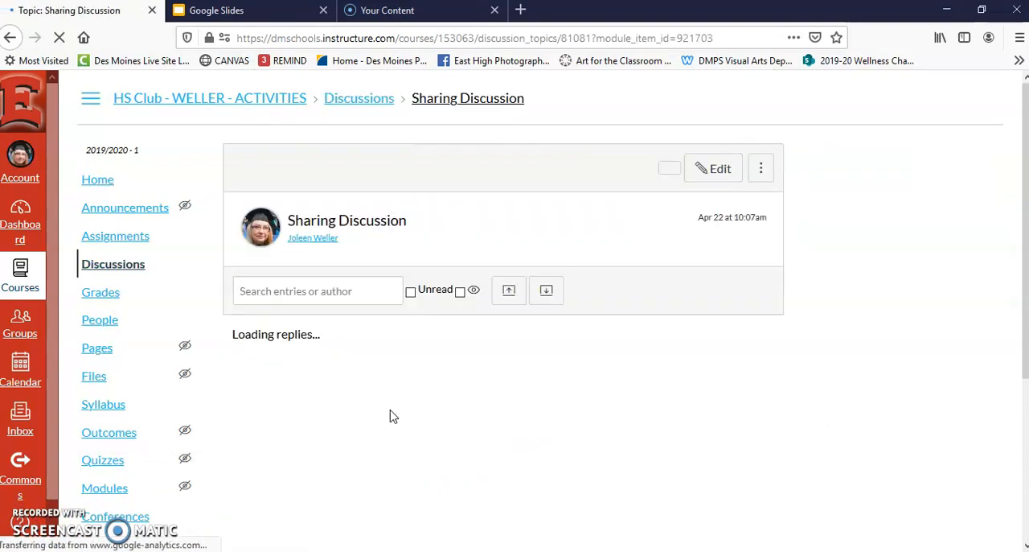
click(721, 170)
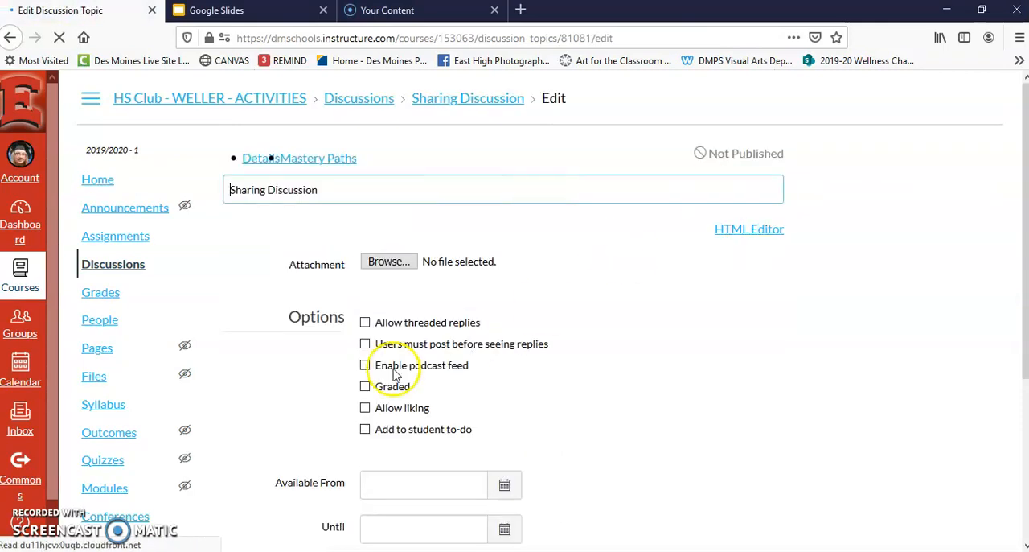
click(297, 321)
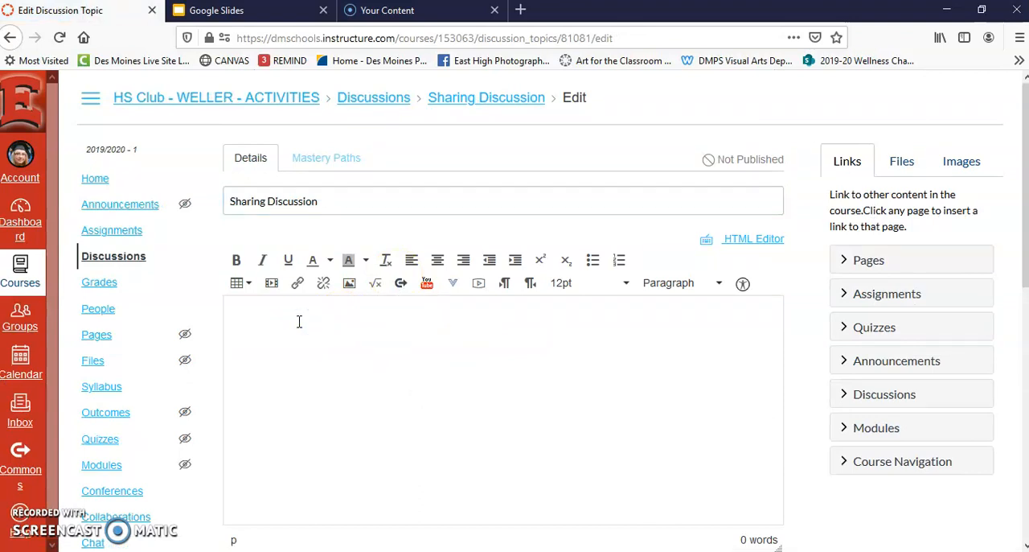
text(How are yio)
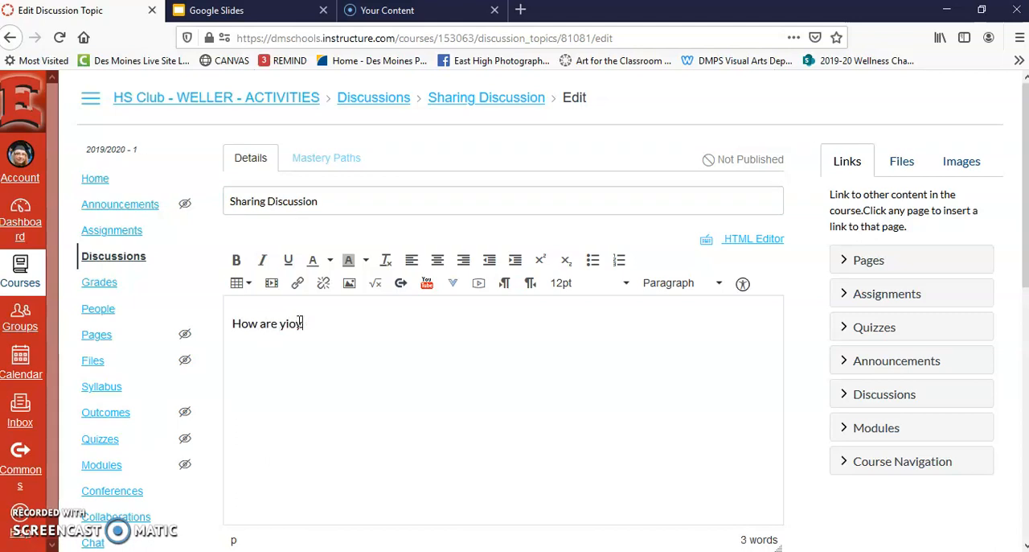
text(u spending your time during the)
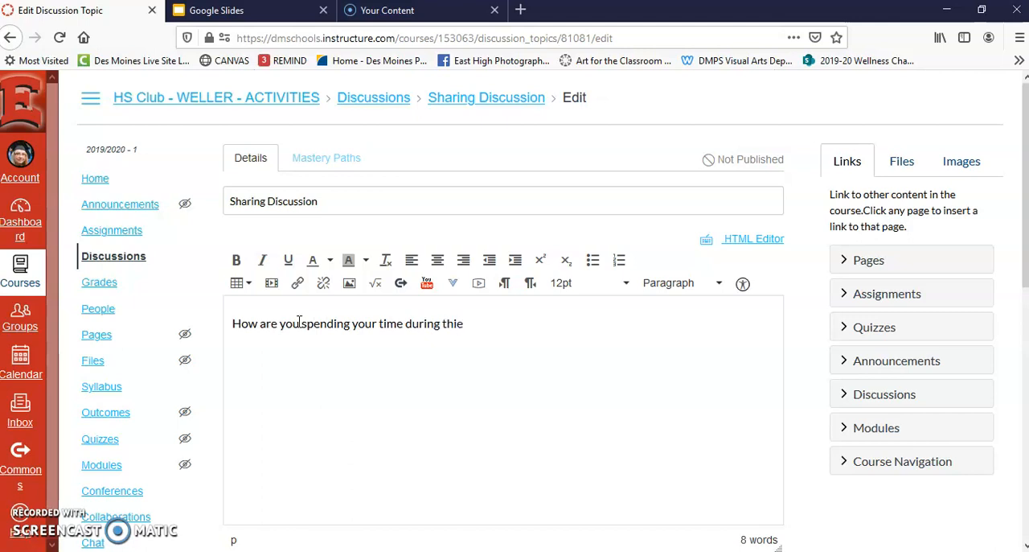
text(s quarantine?)
- Require users to post before seeing replies in Sharing Discussion and save it without publishing
drag(1024, 215, 1016, 459)
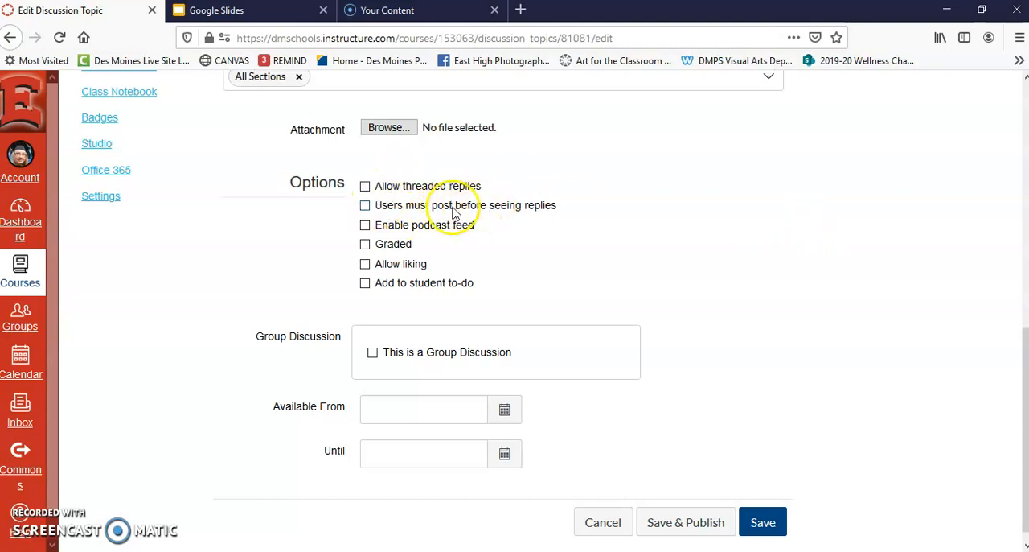
click(365, 207)
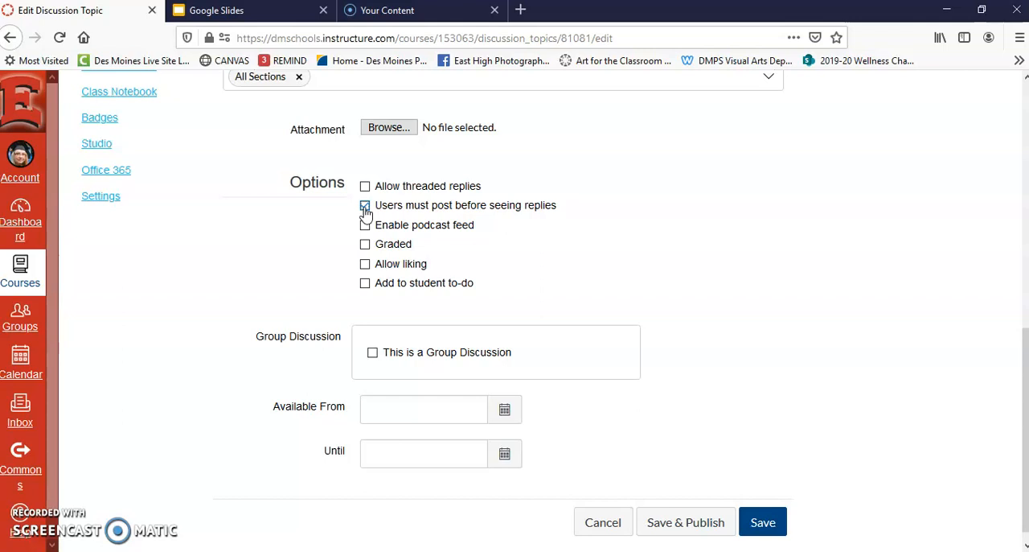
scroll(930, 195, up, 10)
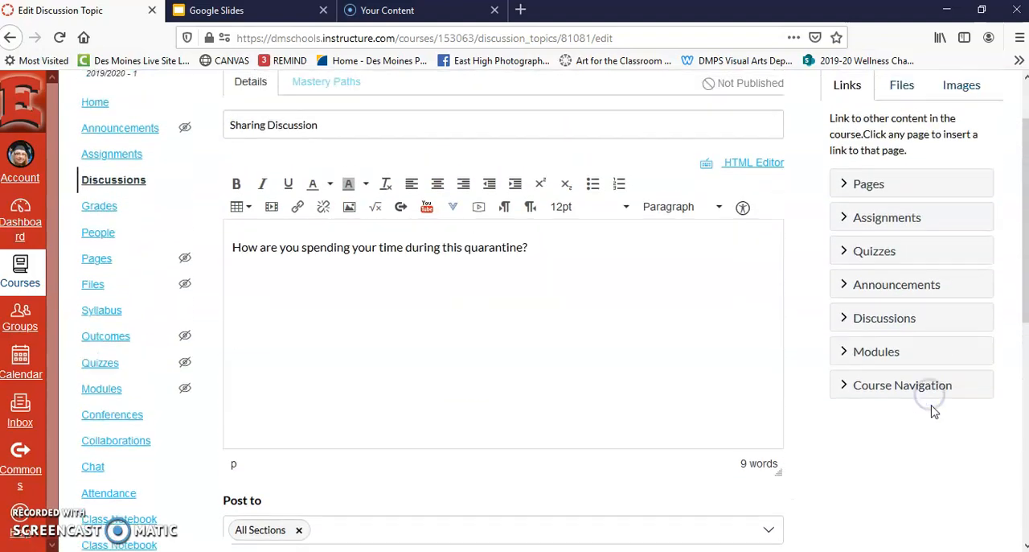
scroll(901, 308, down, 6)
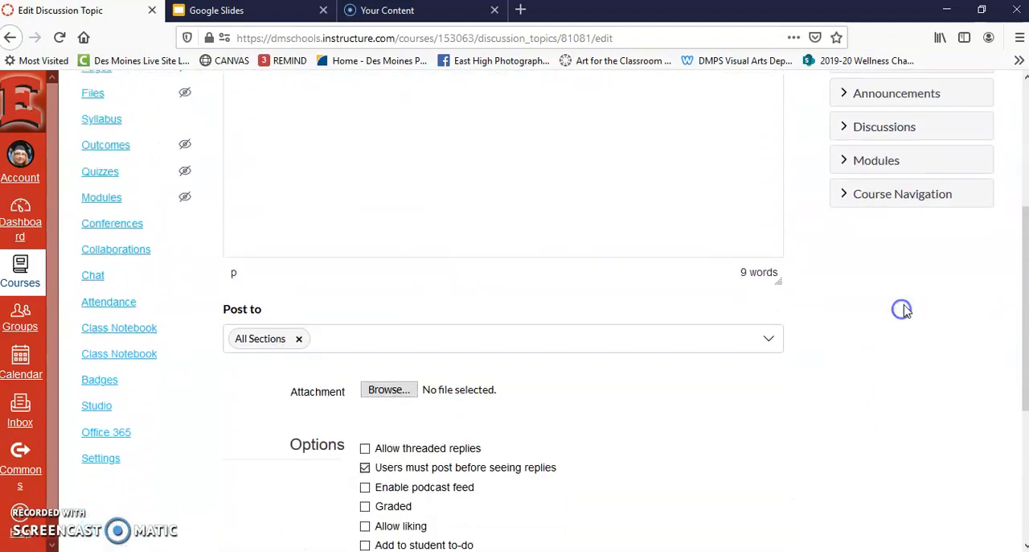
scroll(894, 370, up, 1)
click(891, 378)
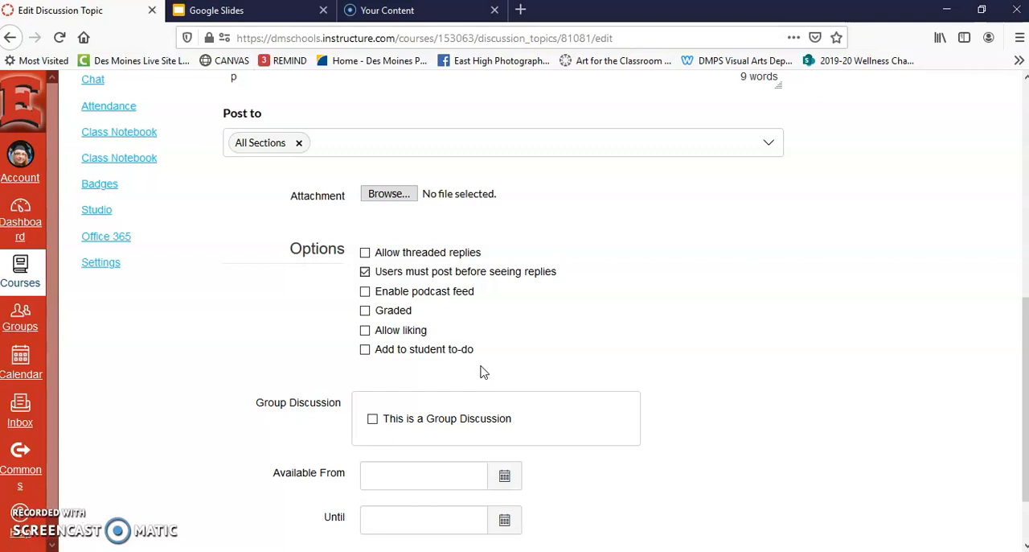
scroll(480, 370, down, 2)
click(760, 506)
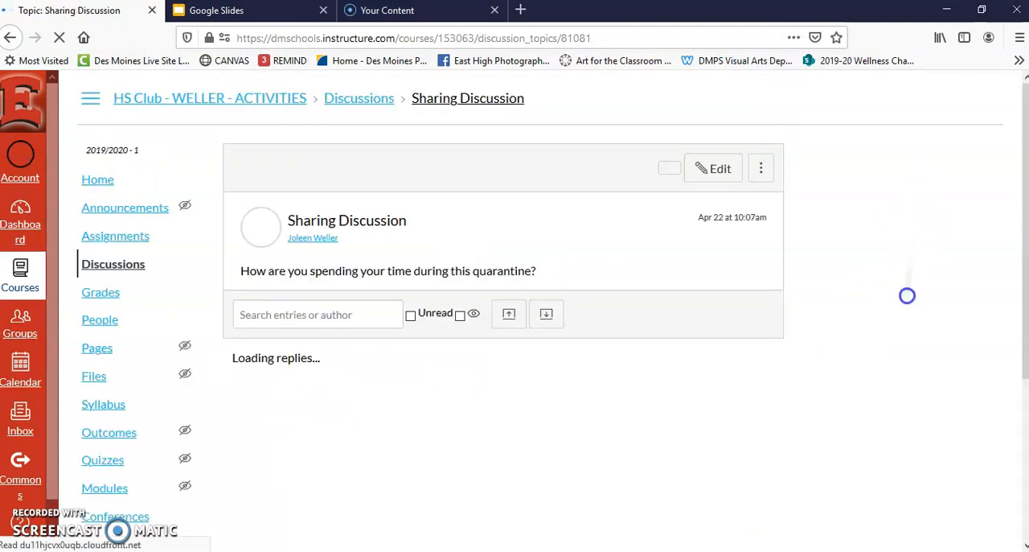
- Return to the course's module list and move Sharing Discussion directly below Explaination in Module 1 - Week 1
click(114, 172)
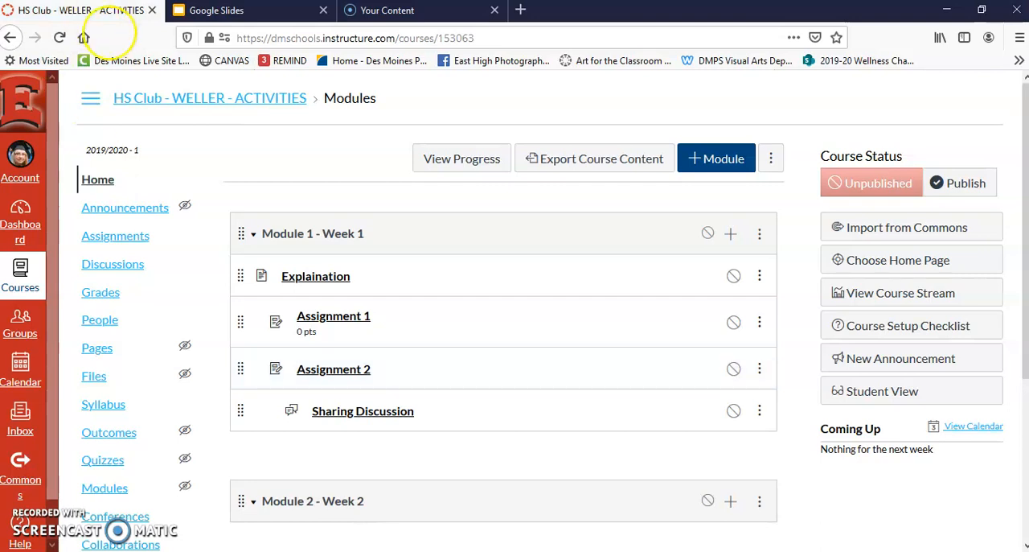
click(971, 185)
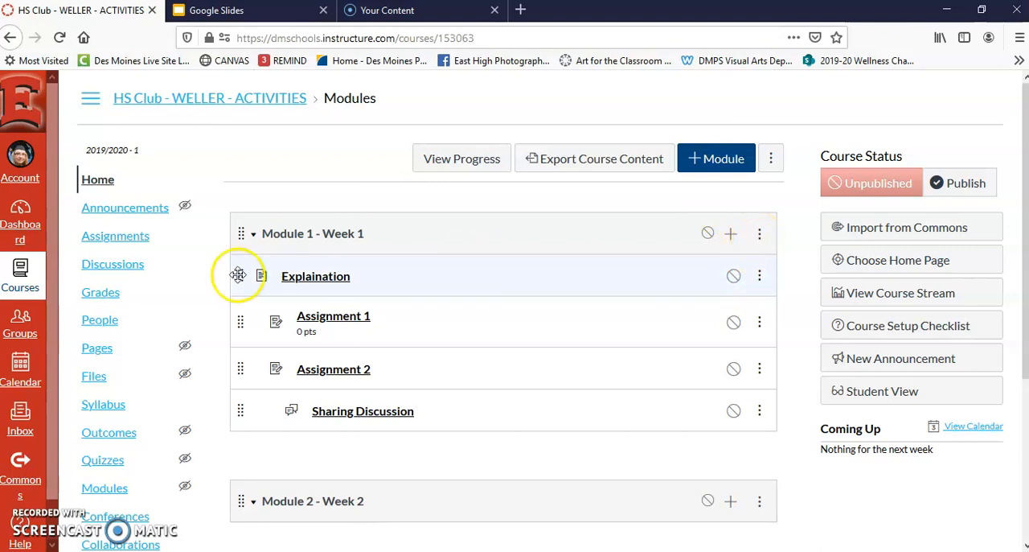
drag(241, 404, 233, 307)
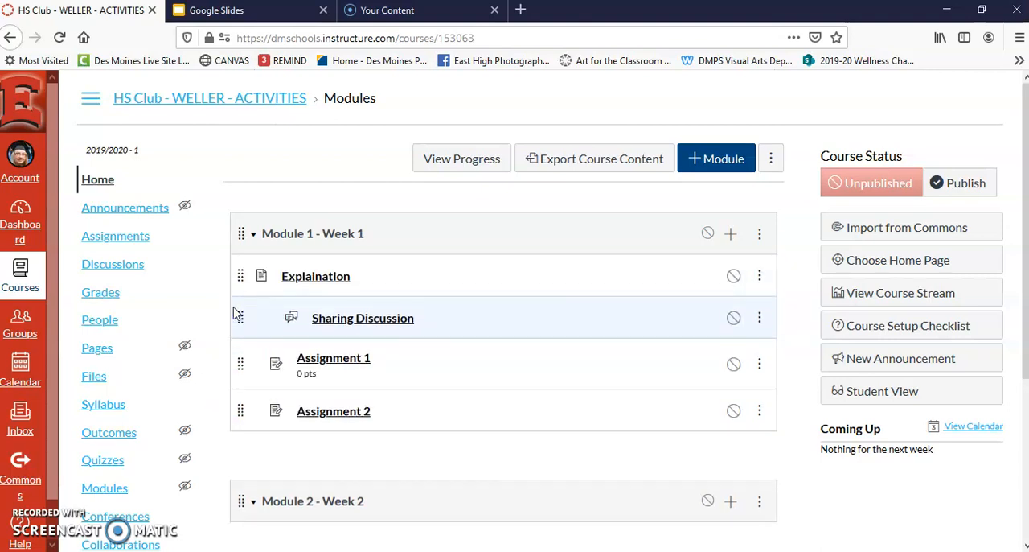
click(759, 276)
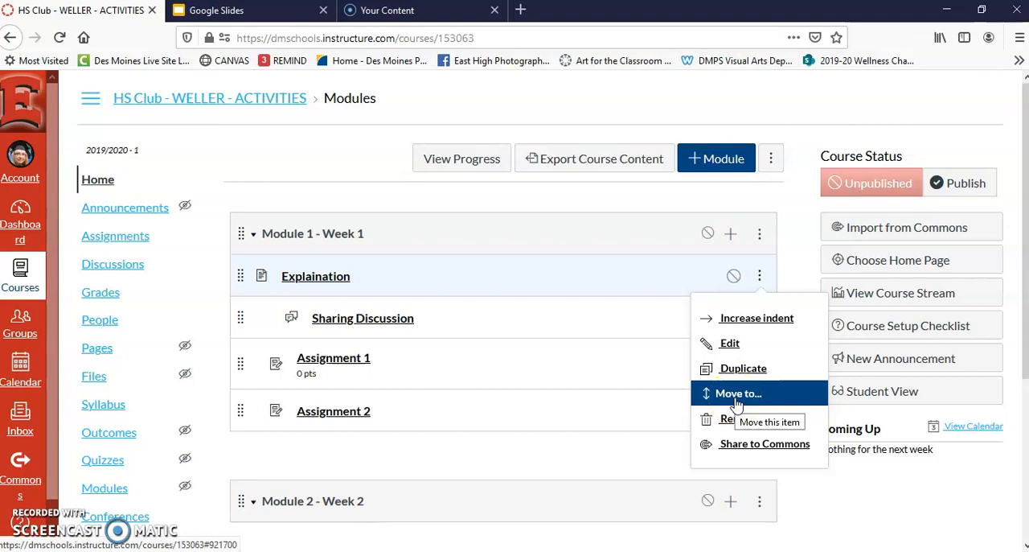
click(844, 482)
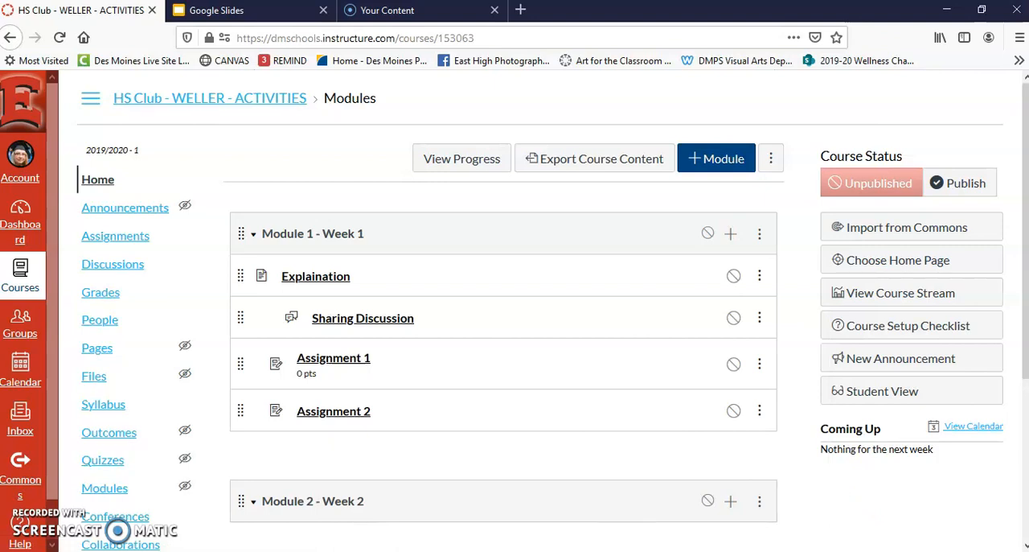
click(41, 522)
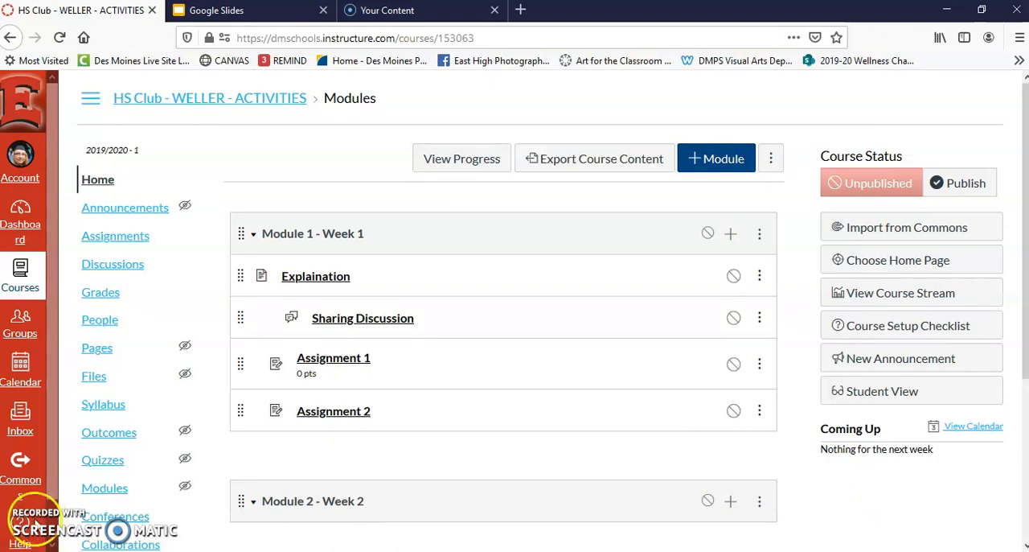